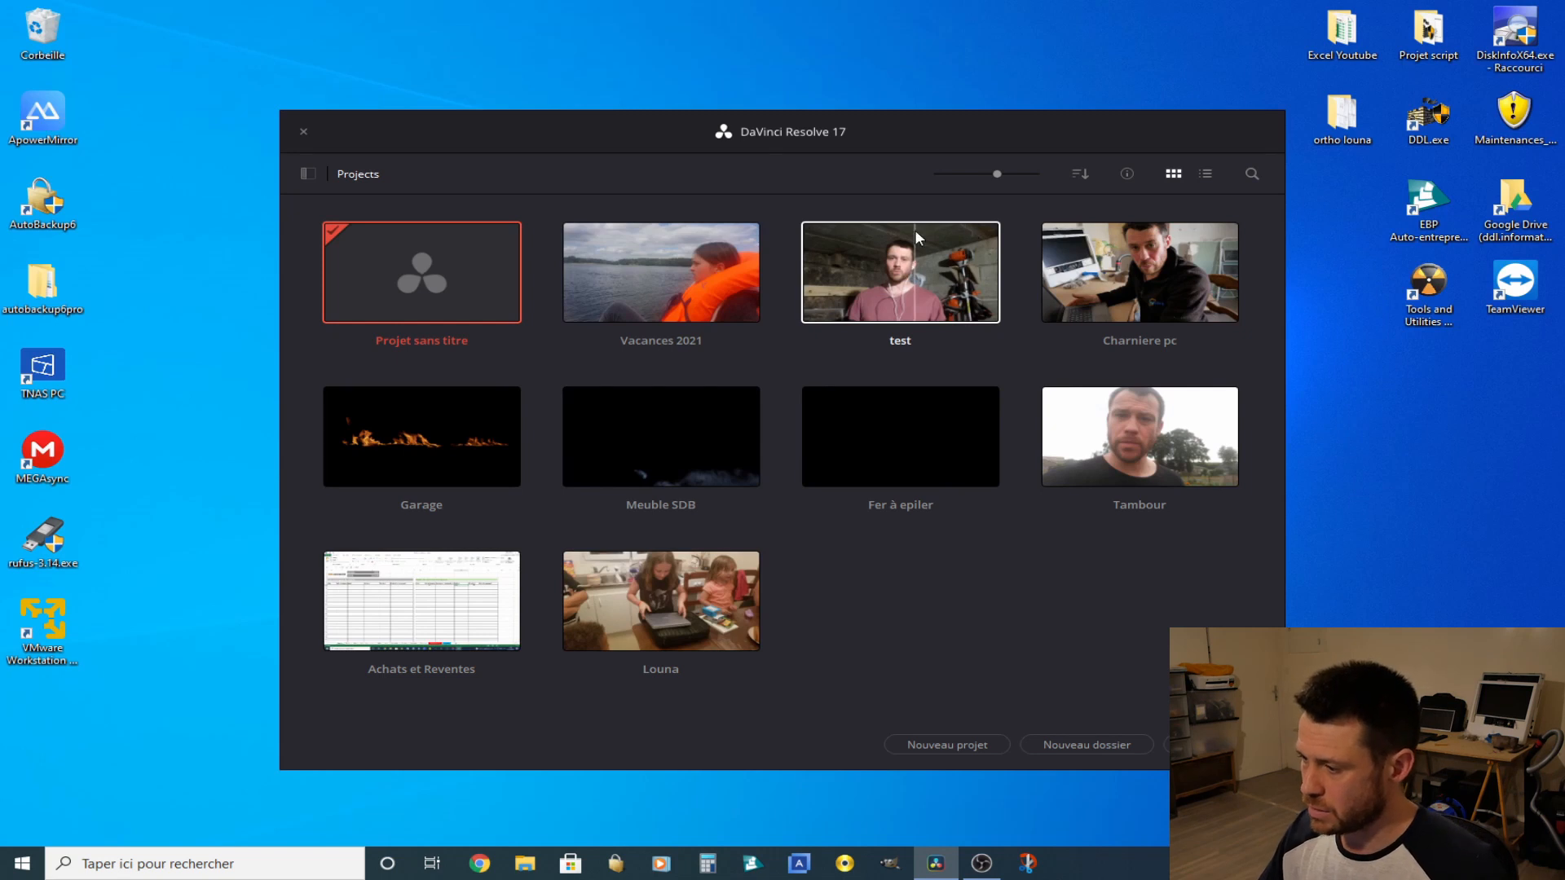
Open the "test" project and reset the workspace to its default layout
{"action": "double_click", "coordinate": [914, 274]}
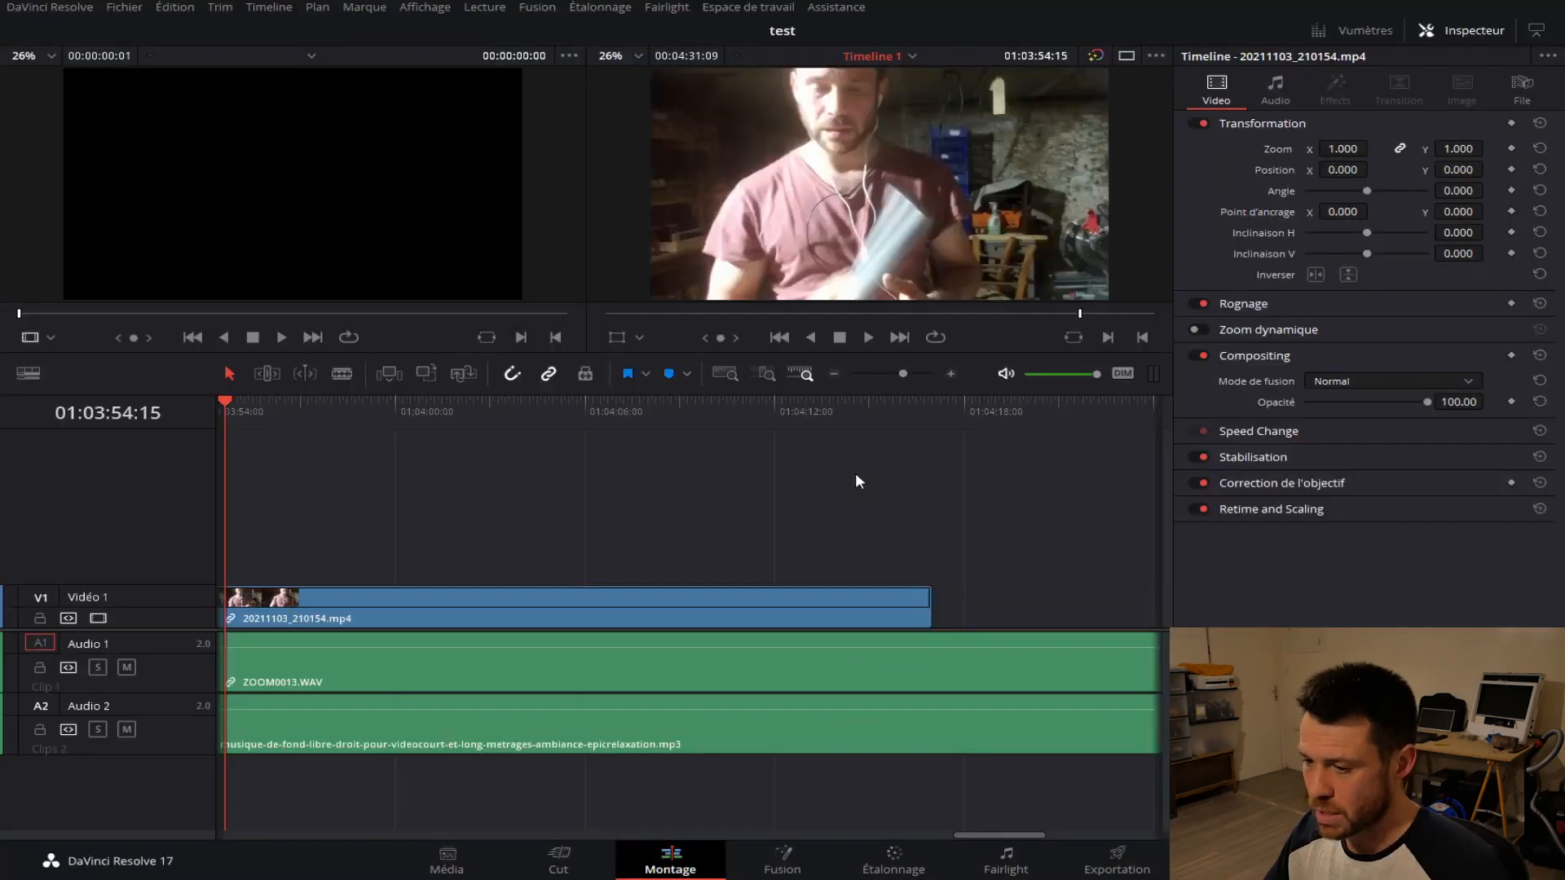
{"action": "left_click", "coordinate": [731, 7]}
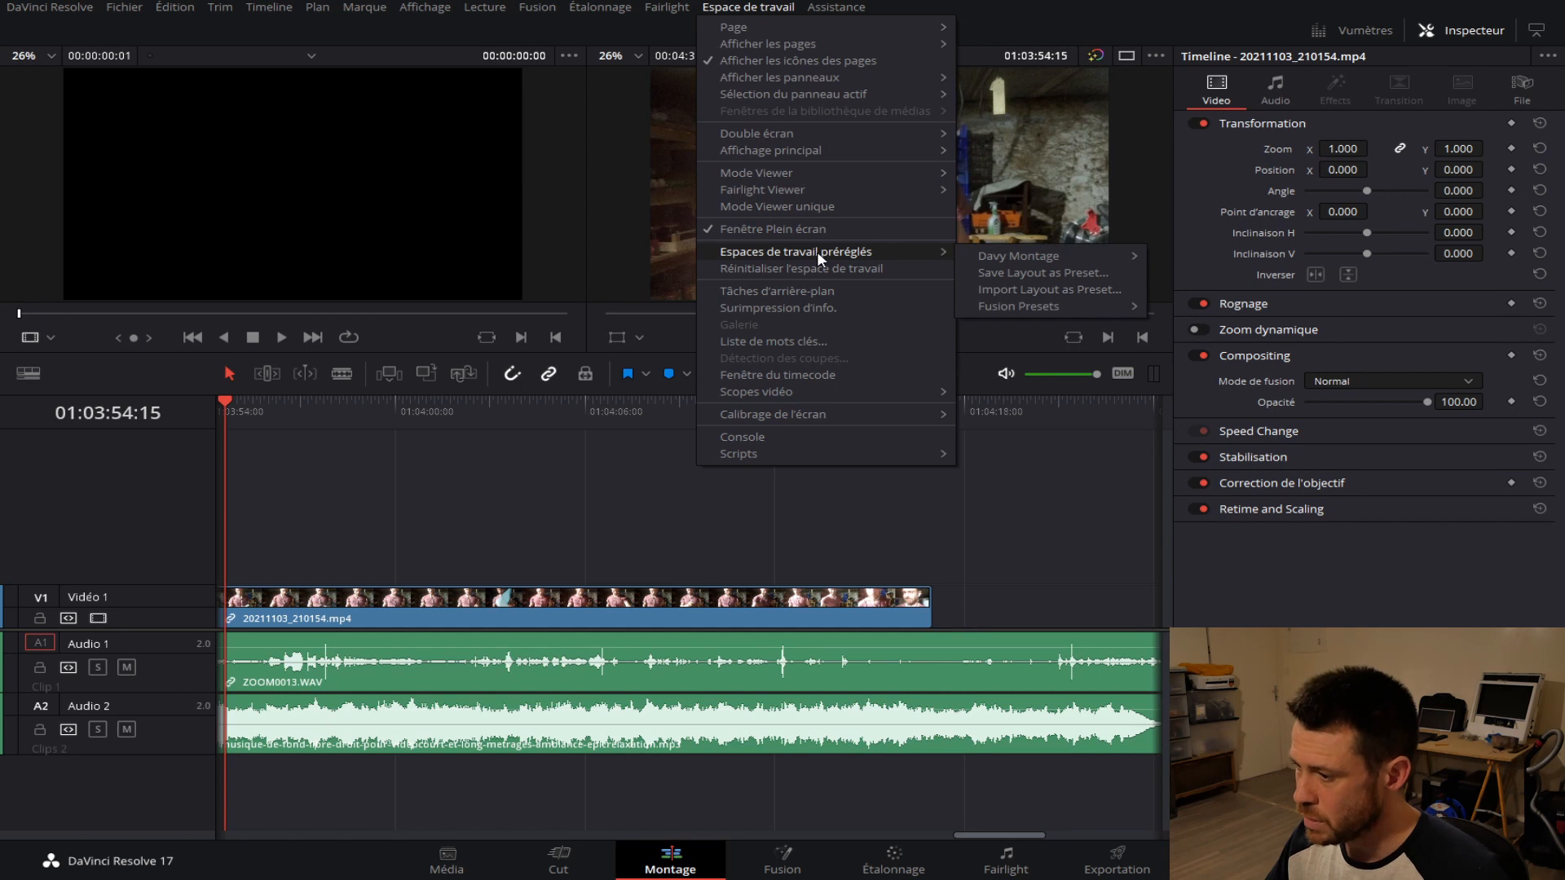
{"action": "left_click", "coordinate": [818, 268]}
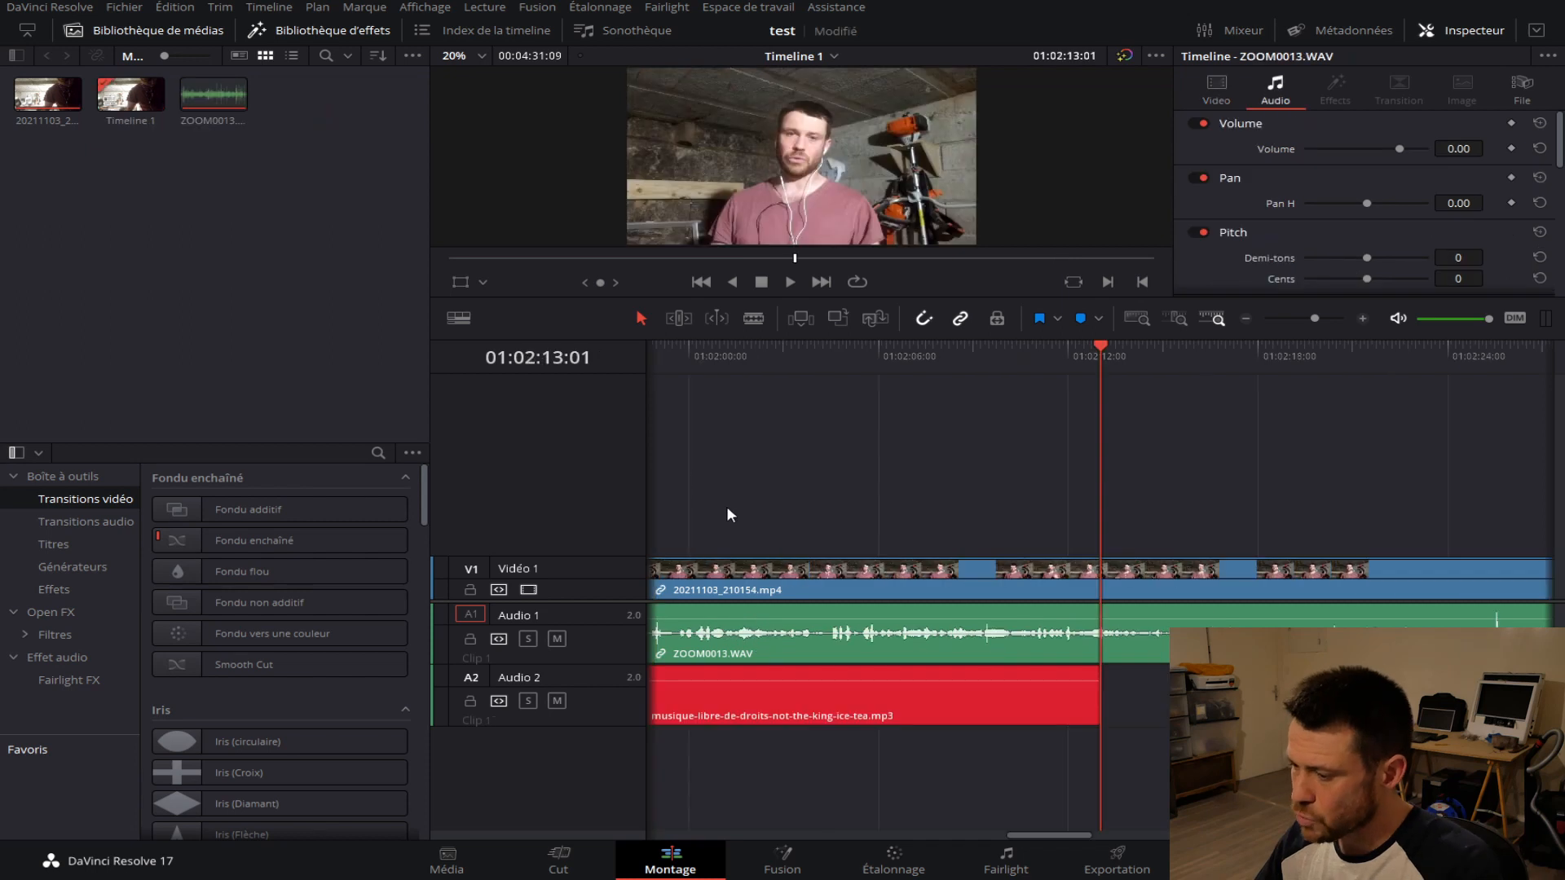
Replace all clips on Timeline 1 with 20211103_210154.mp4 placed at the start, and play it back
{"action": "left_click_drag", "start_coordinate": [726, 506], "coordinate": [742, 697]}
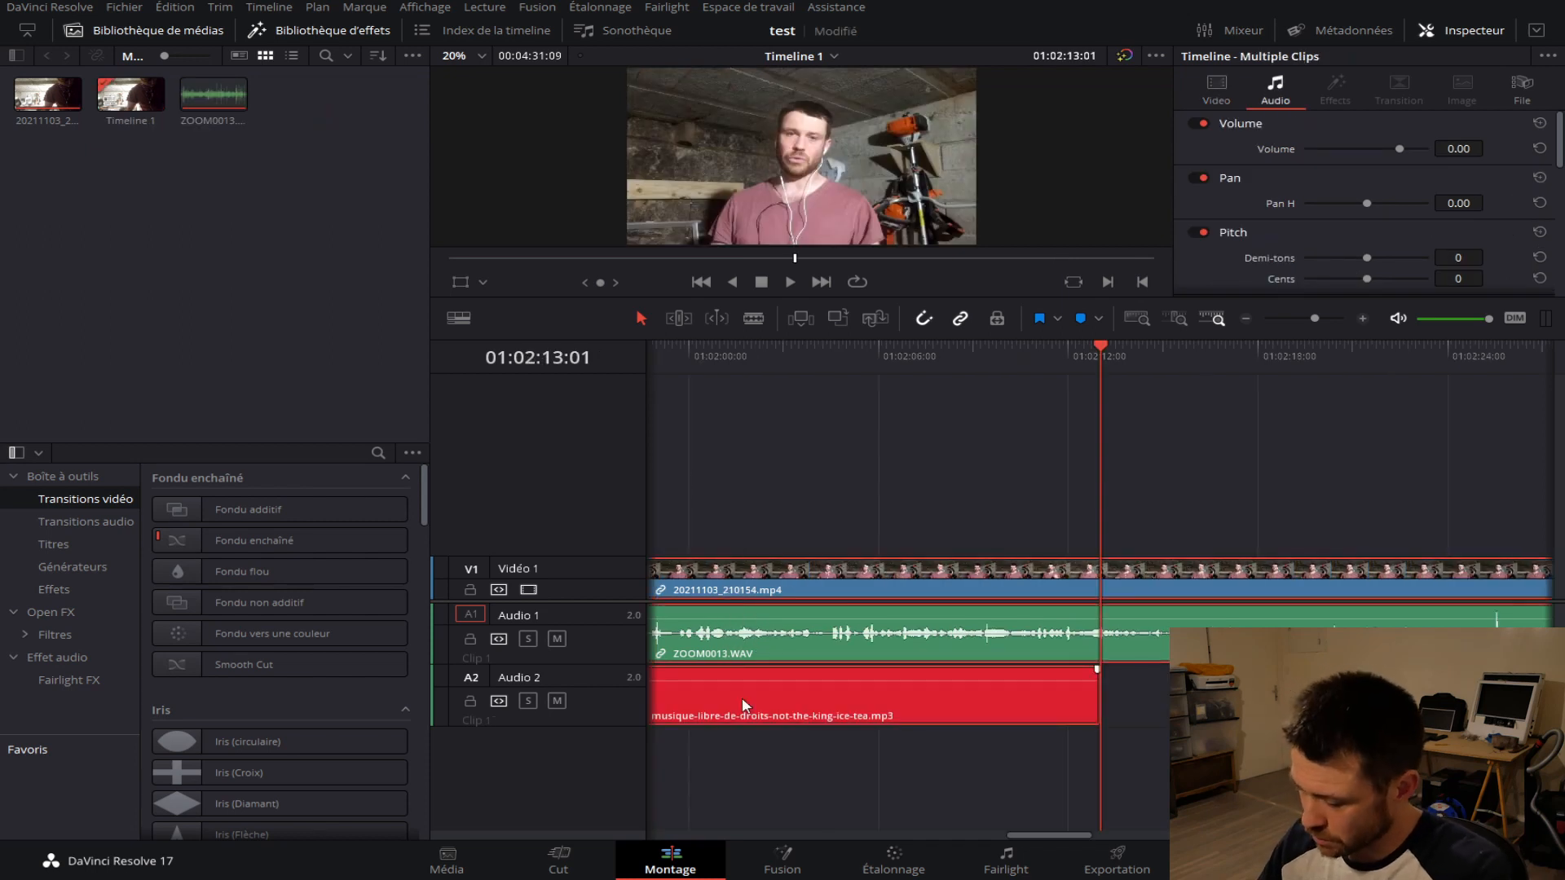
{"action": "key", "text": "Delete"}
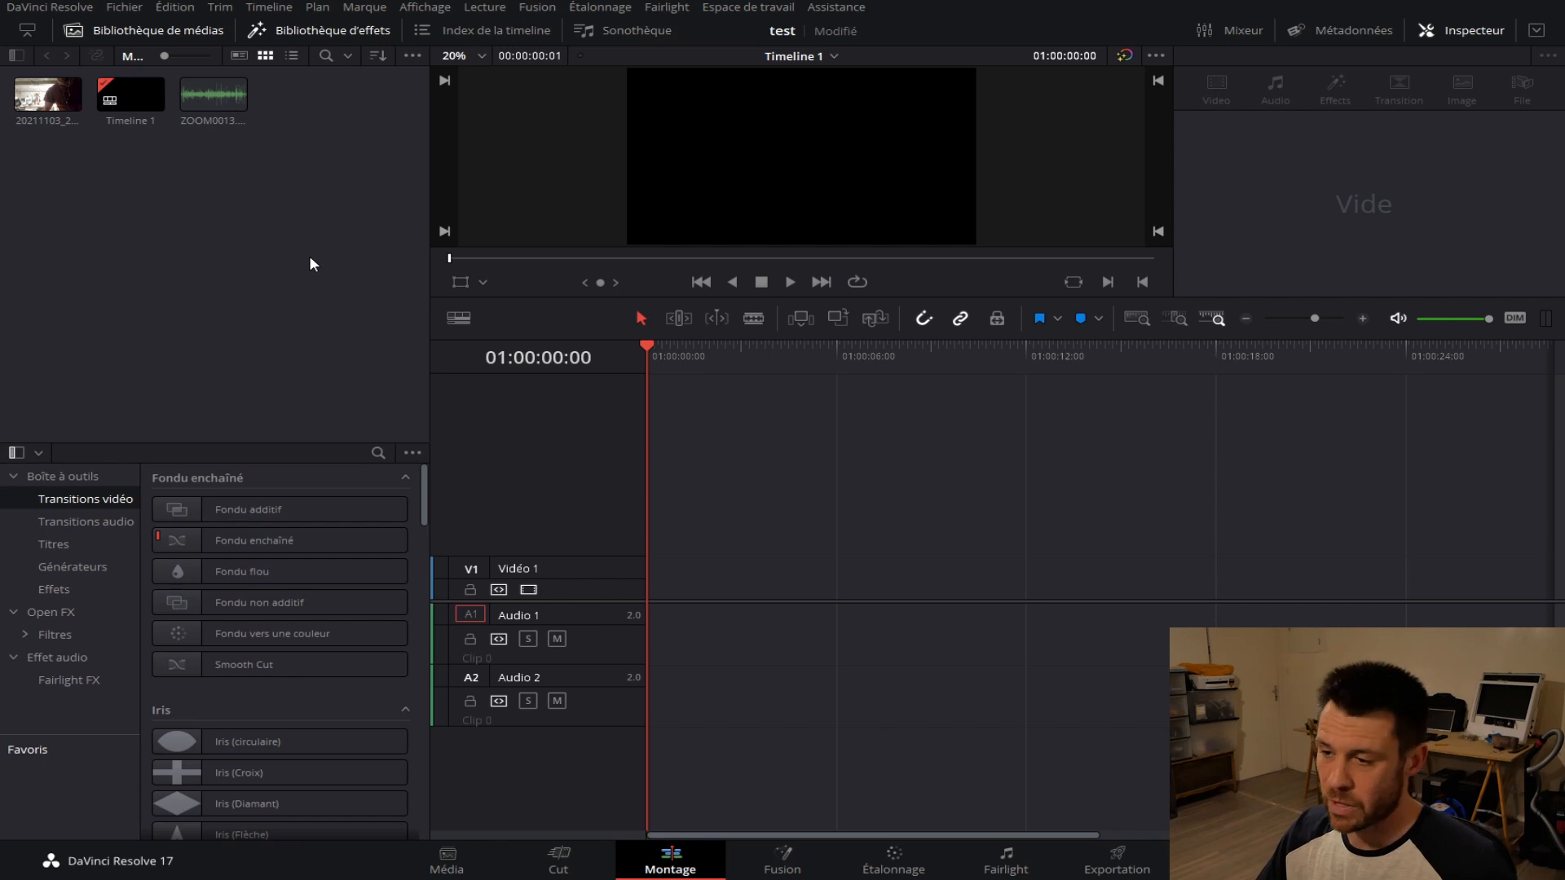
{"action": "left_click", "coordinate": [56, 103]}
{"action": "left_click_drag", "start_coordinate": [57, 104], "coordinate": [659, 575]}
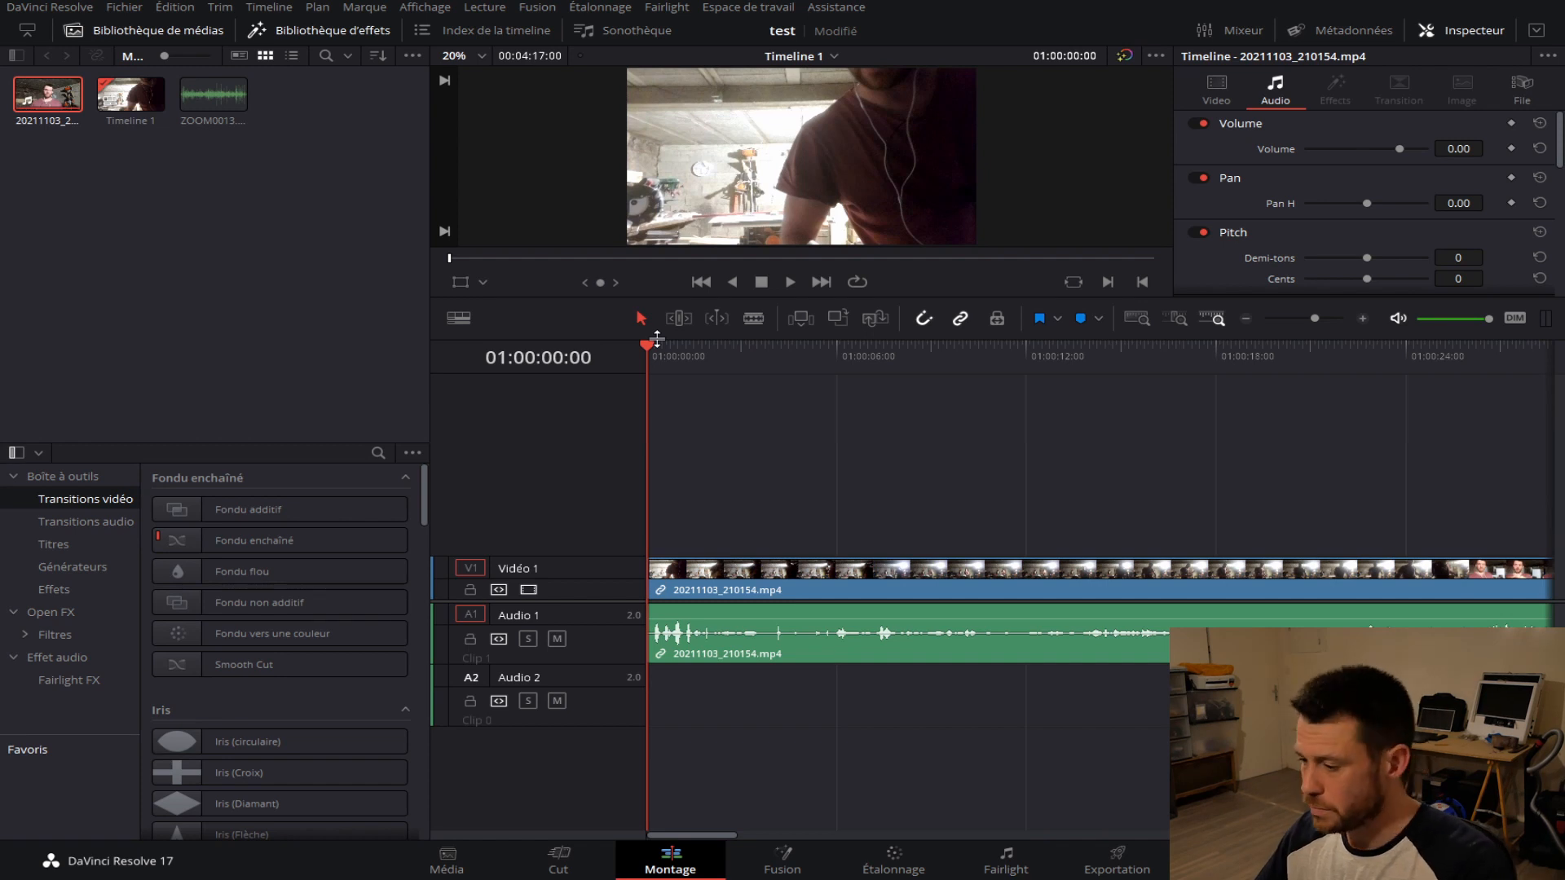
{"action": "key", "text": "space"}
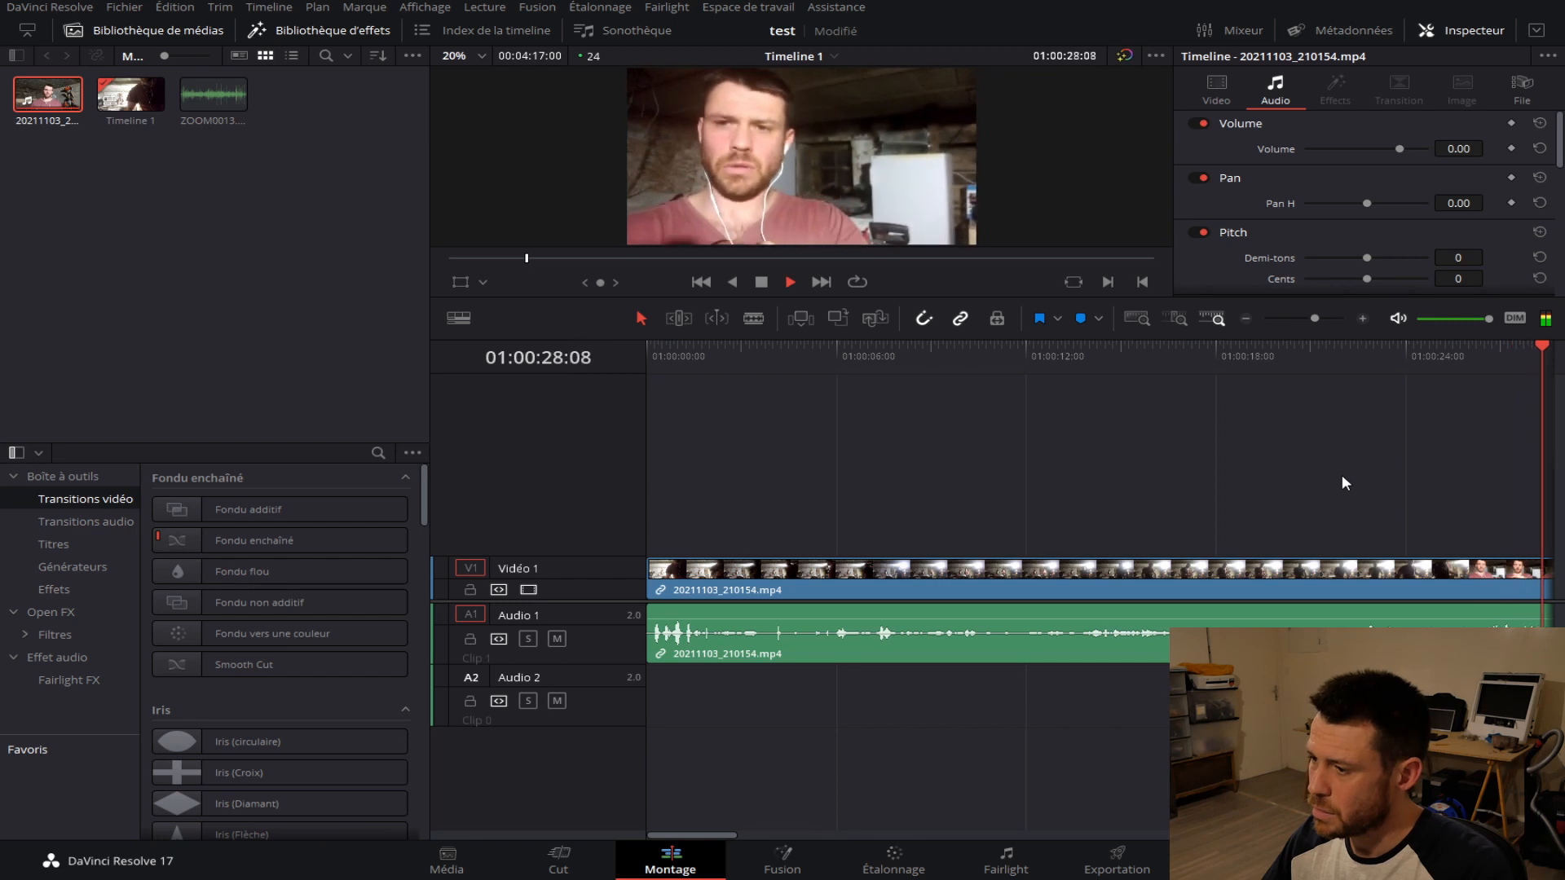
{"action": "key", "text": "space"}
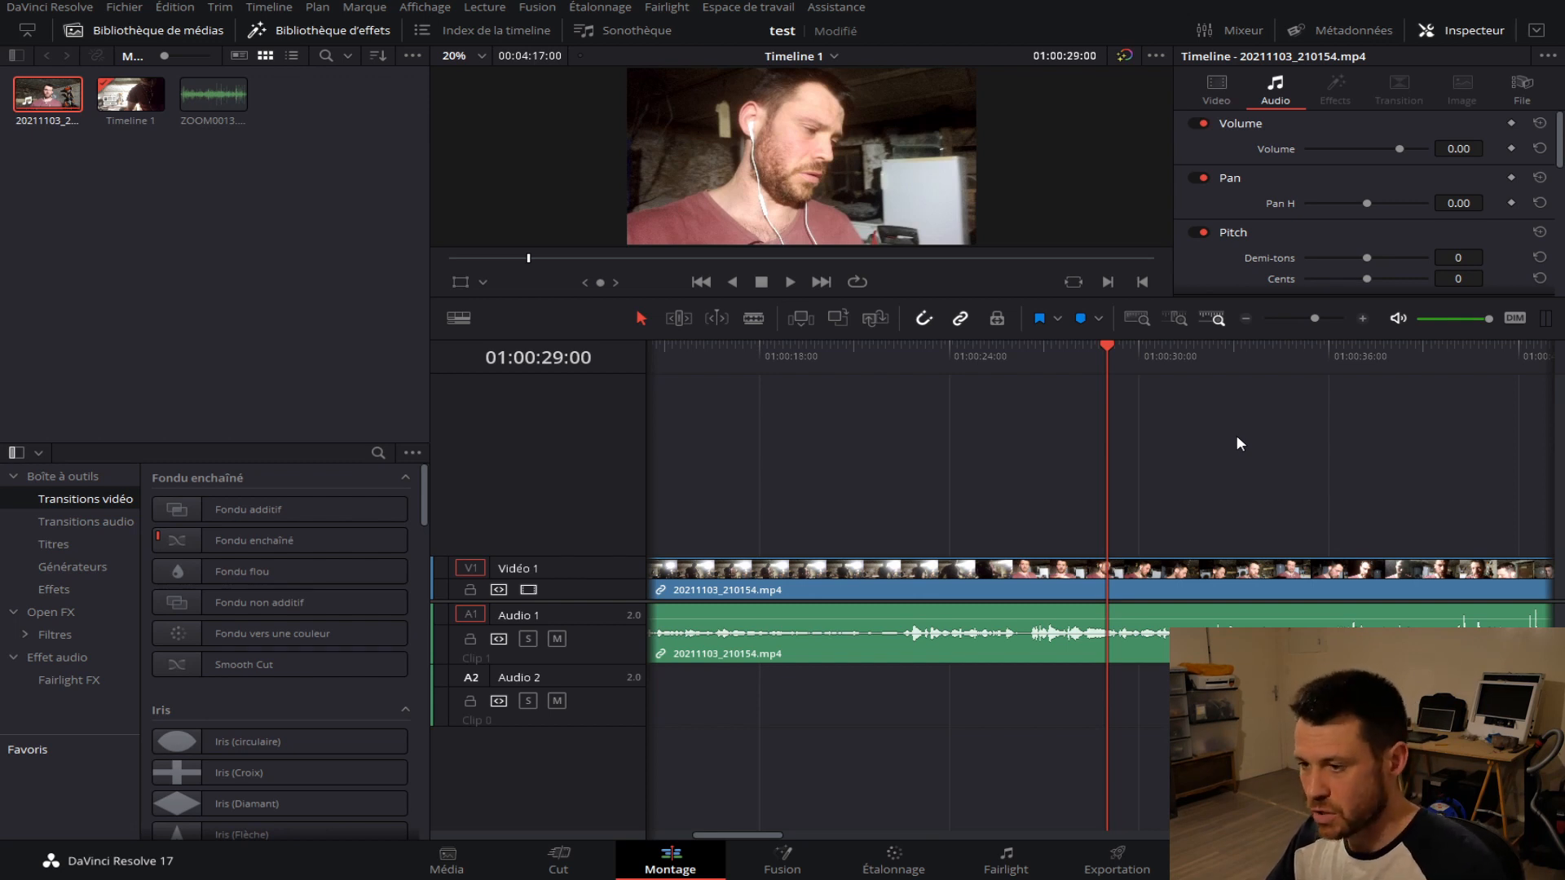
Add ZOOM0013.WAV at the start of the Audio 2 track and mute Audio 1
{"action": "left_click_drag", "start_coordinate": [232, 99], "coordinate": [293, 199]}
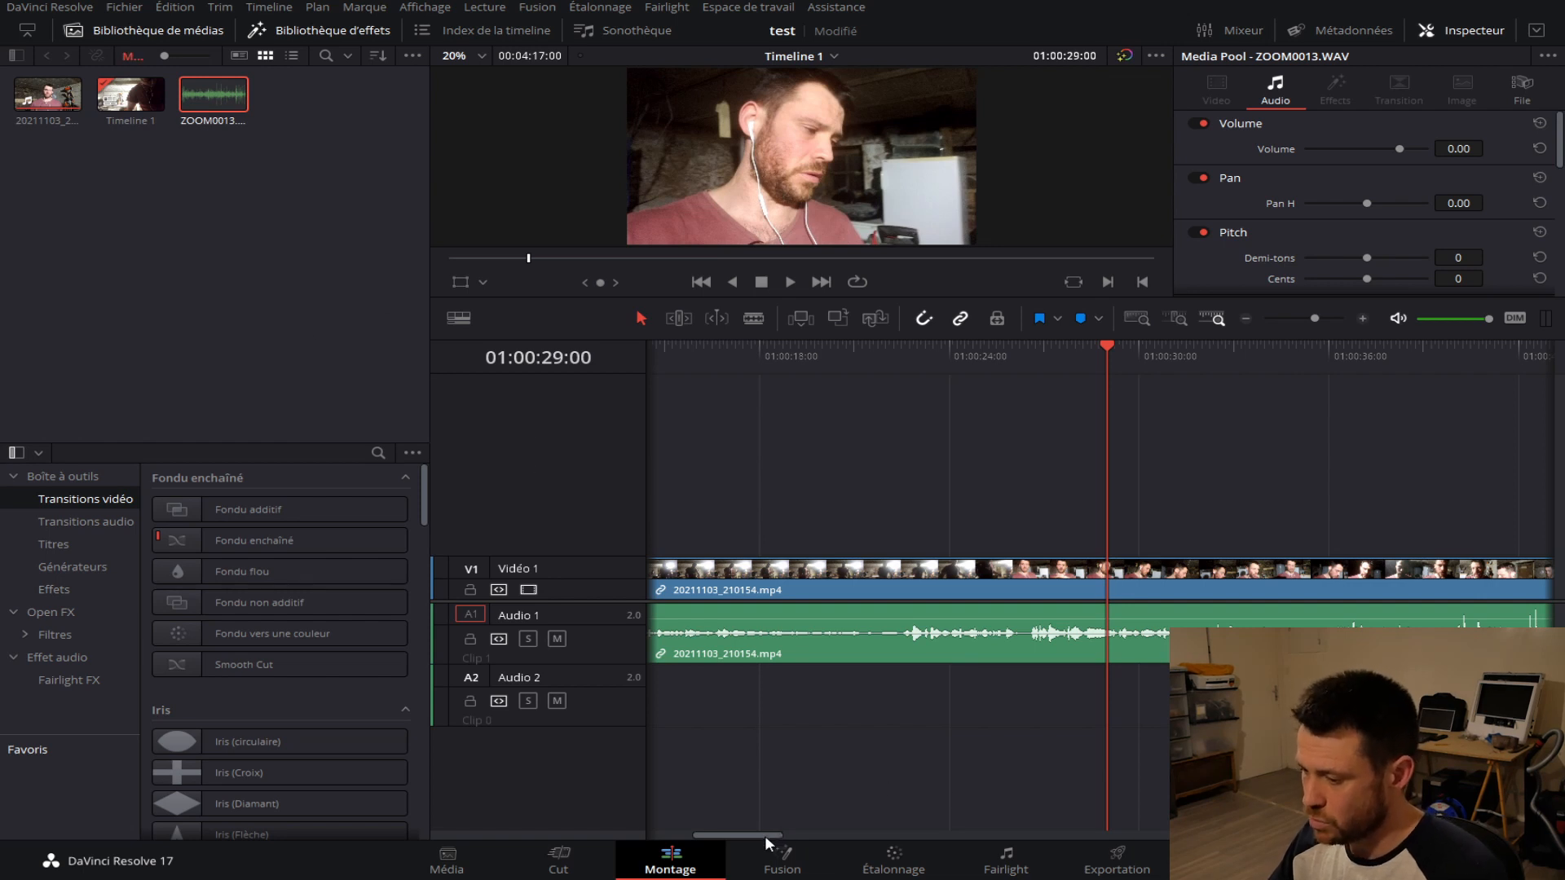
{"action": "left_click_drag", "start_coordinate": [765, 835], "coordinate": [637, 831]}
{"action": "left_click_drag", "start_coordinate": [217, 96], "coordinate": [646, 722]}
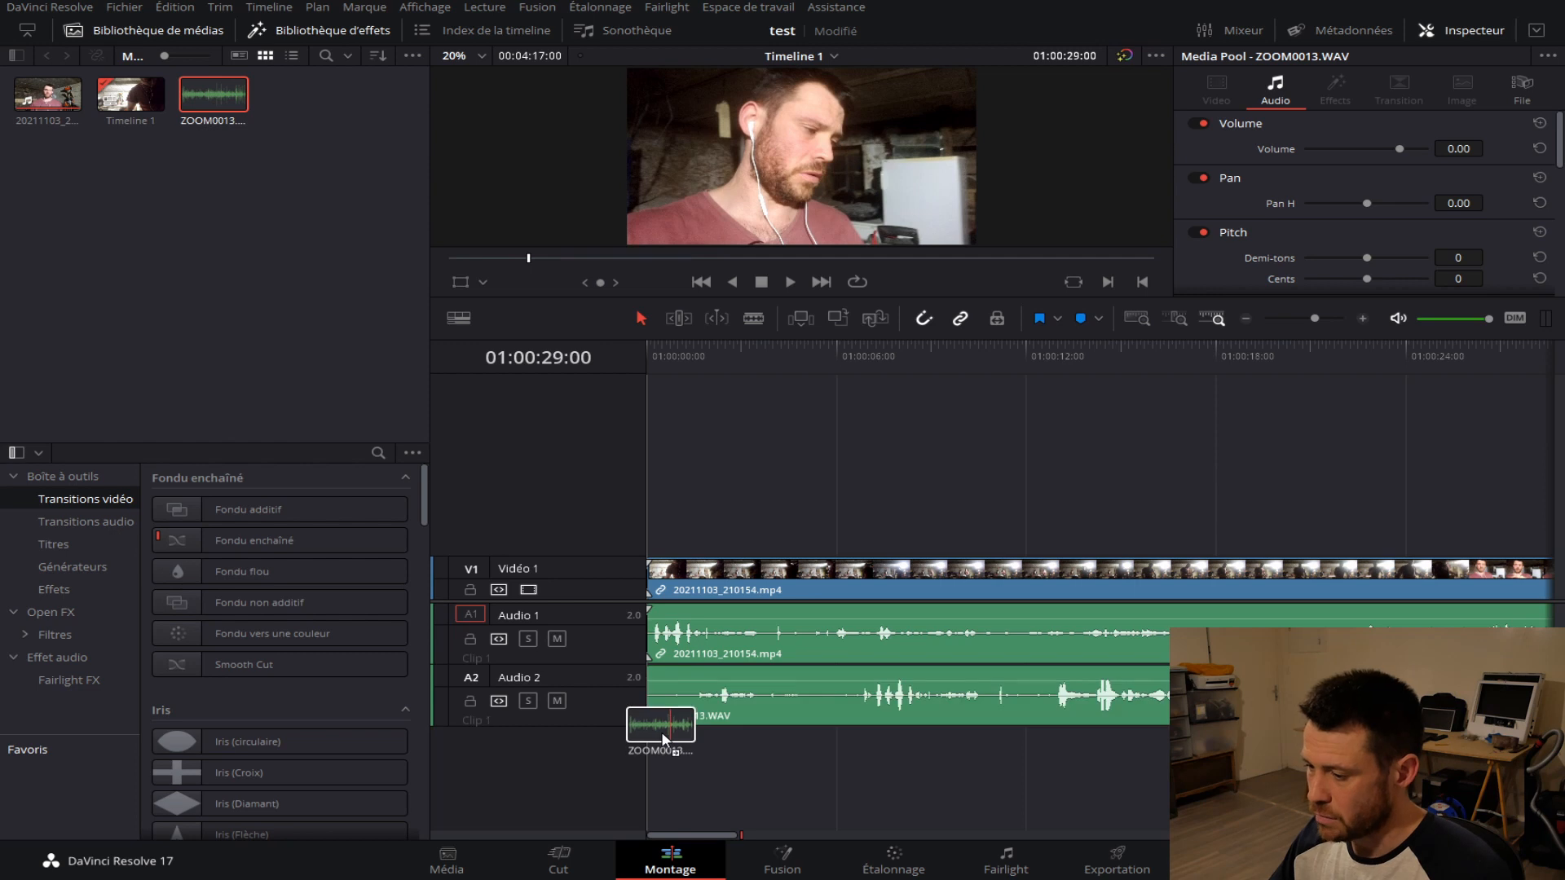
{"action": "left_click", "coordinate": [557, 640]}
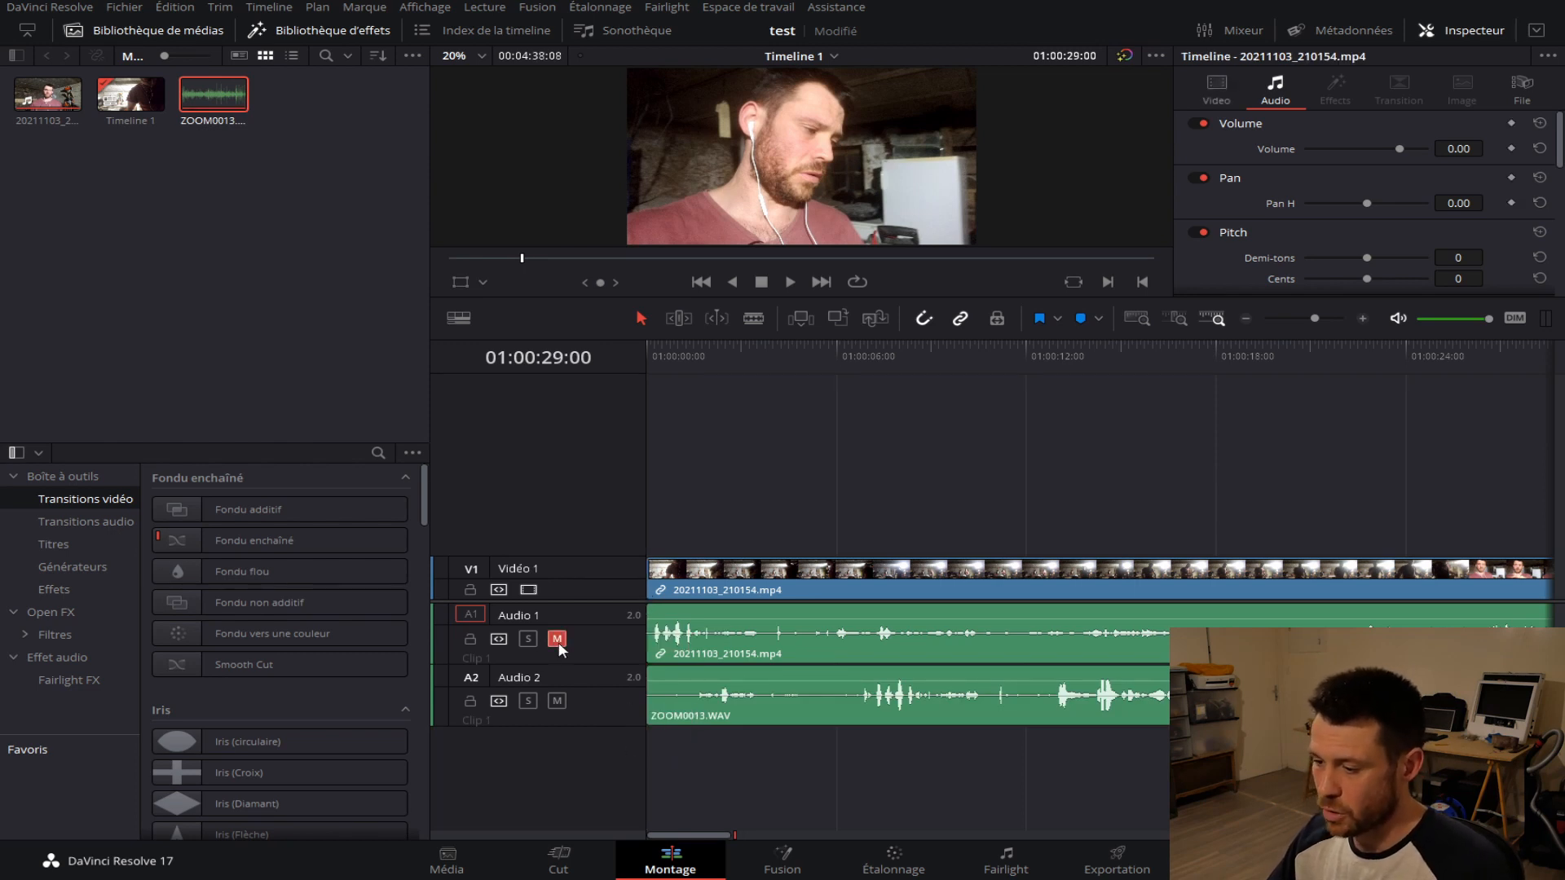
Play the timeline from 01:00:06:20 to check how the Audio 2 recording matches the picture
{"action": "left_click", "coordinate": [863, 355]}
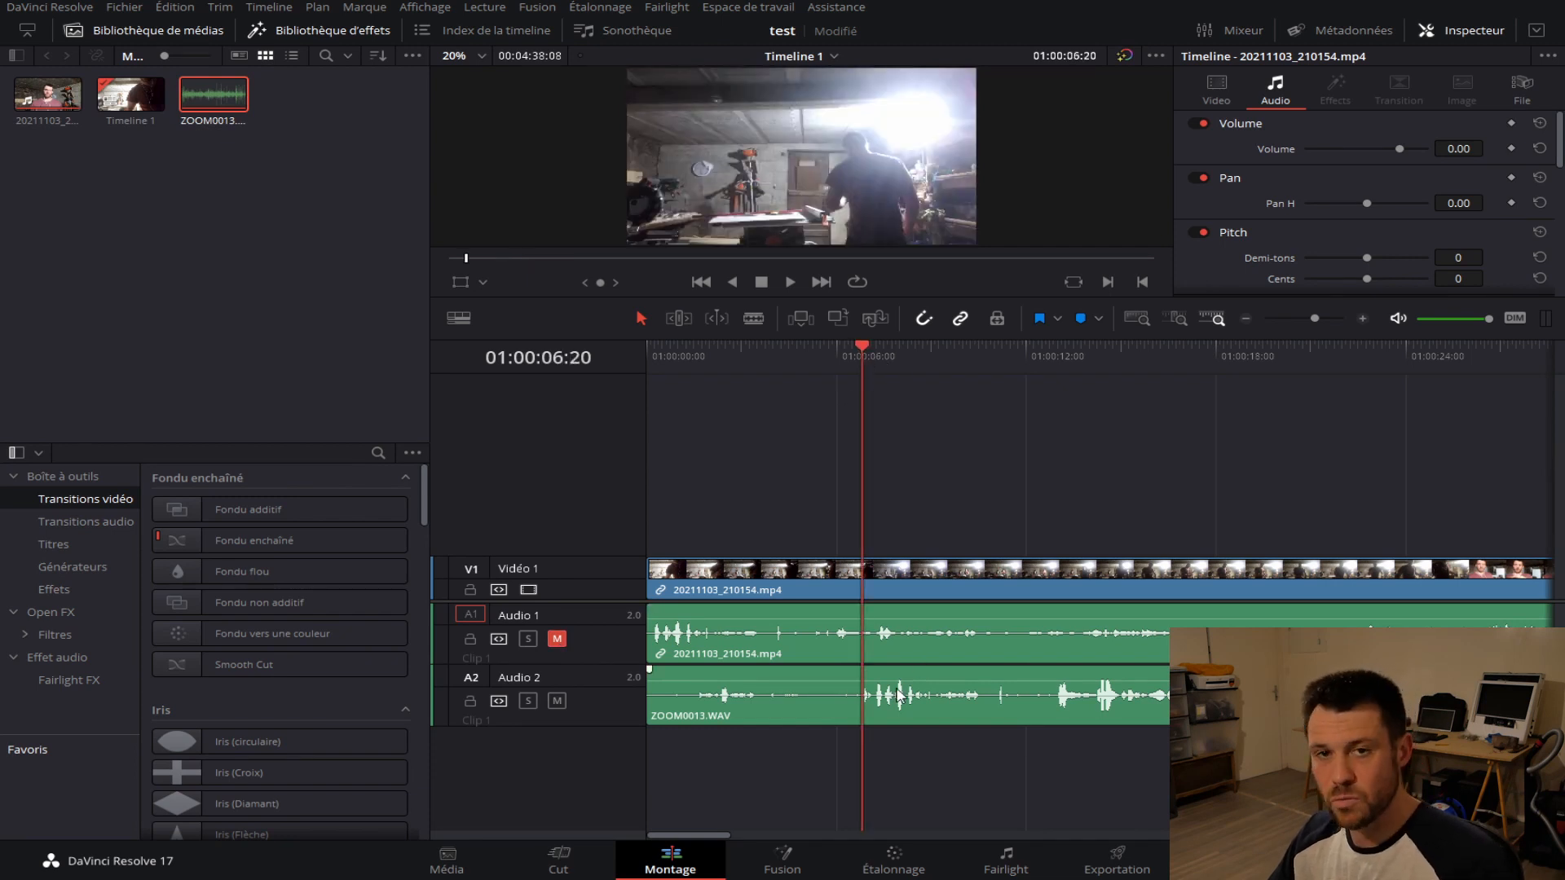
{"action": "key", "text": "space"}
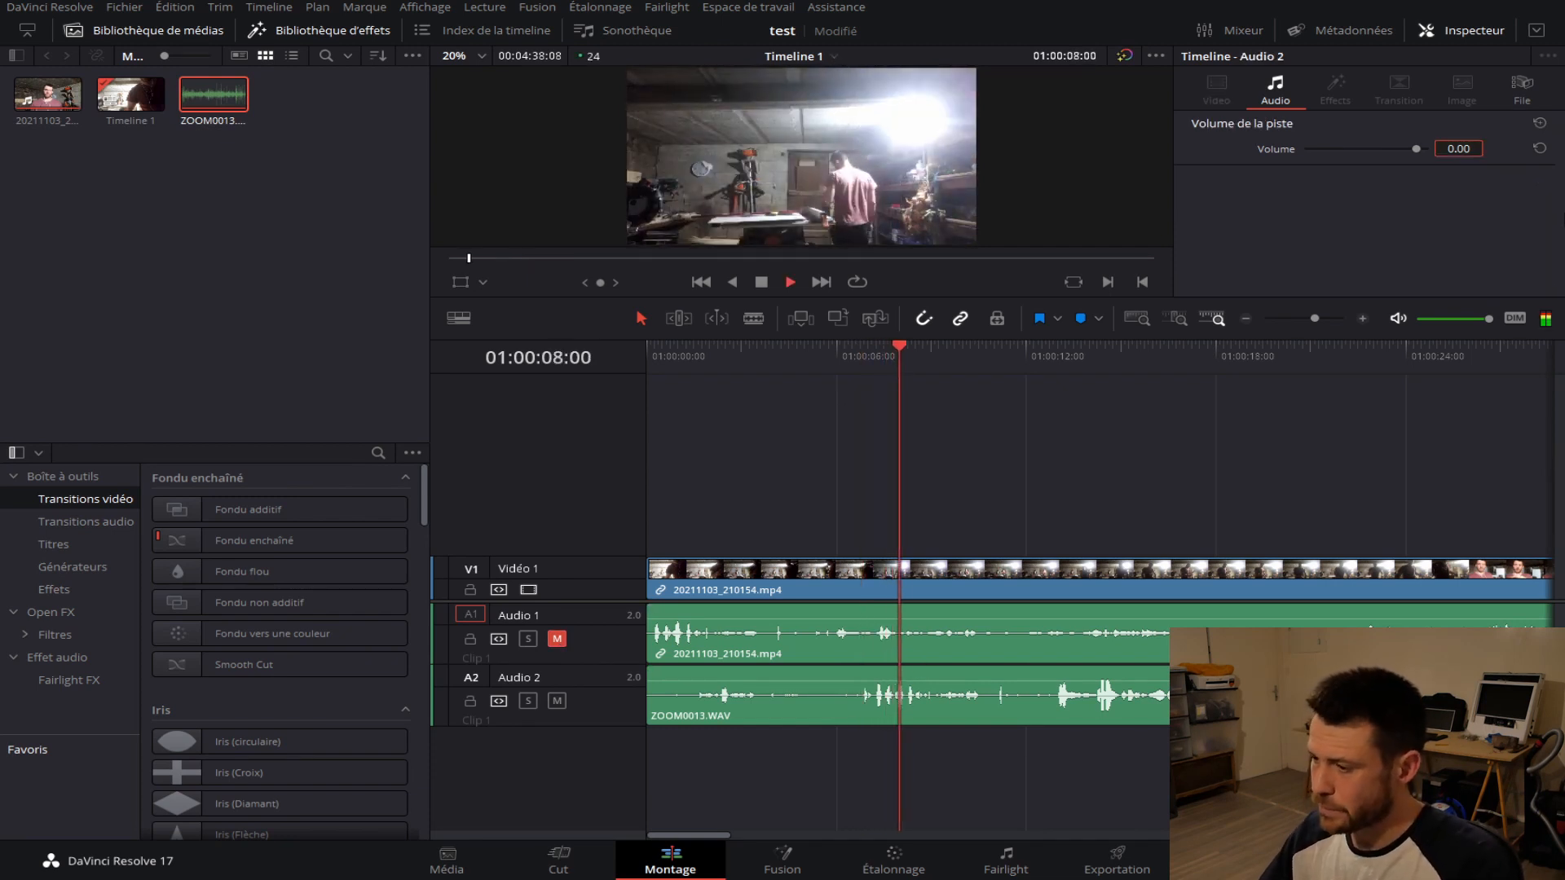
{"action": "key", "text": "space"}
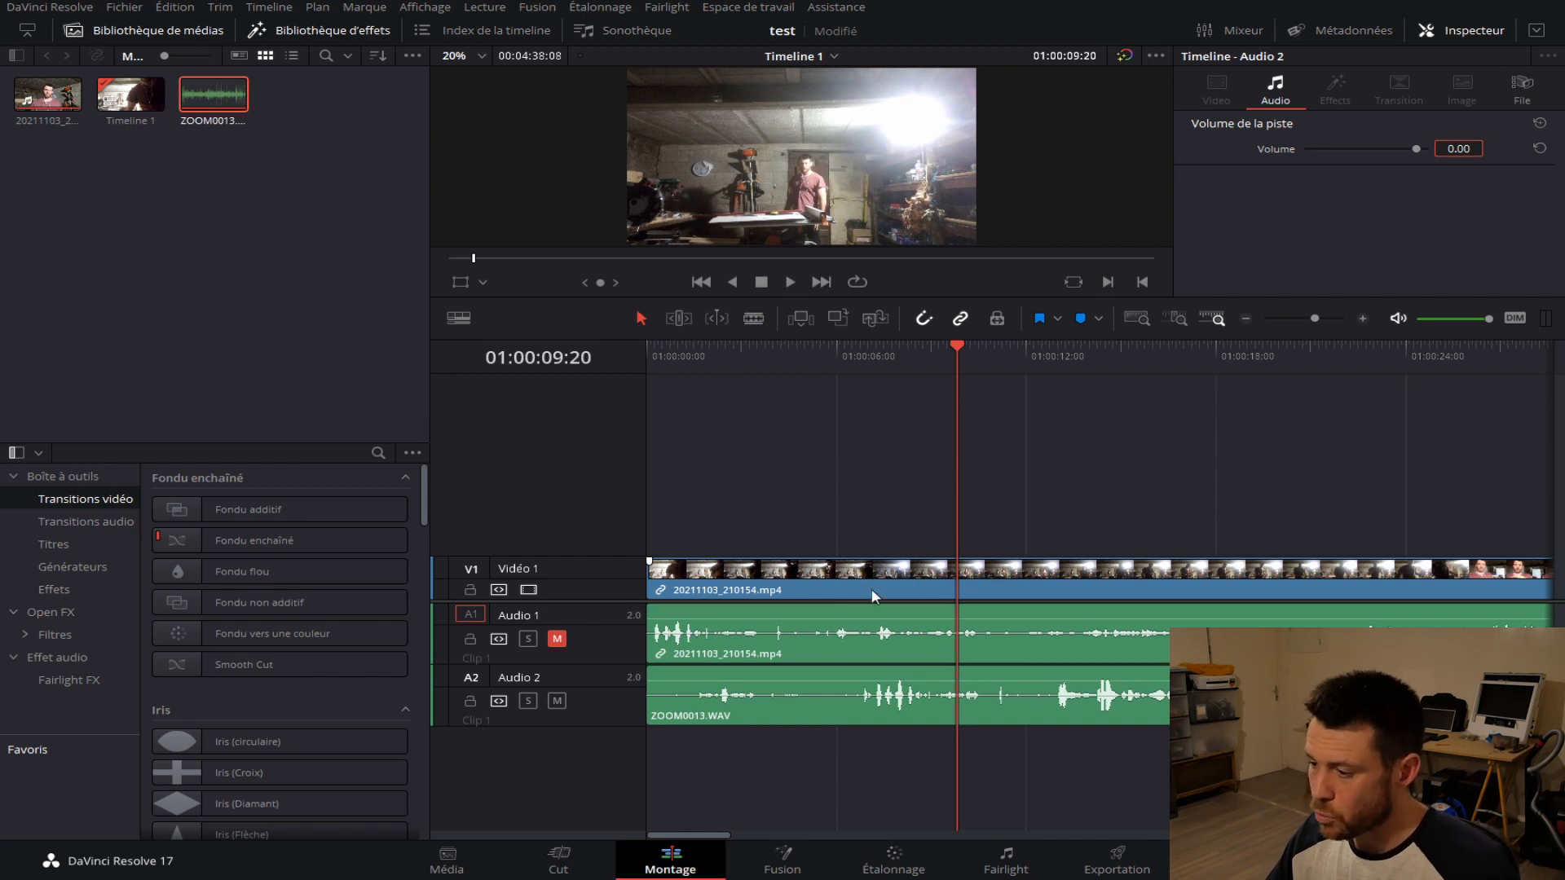
Shift the video clip a few seconds later, and auto-align it with the ZOOM0013.WAV clip based on waveform
{"action": "left_click_drag", "start_coordinate": [866, 575], "coordinate": [1010, 619]}
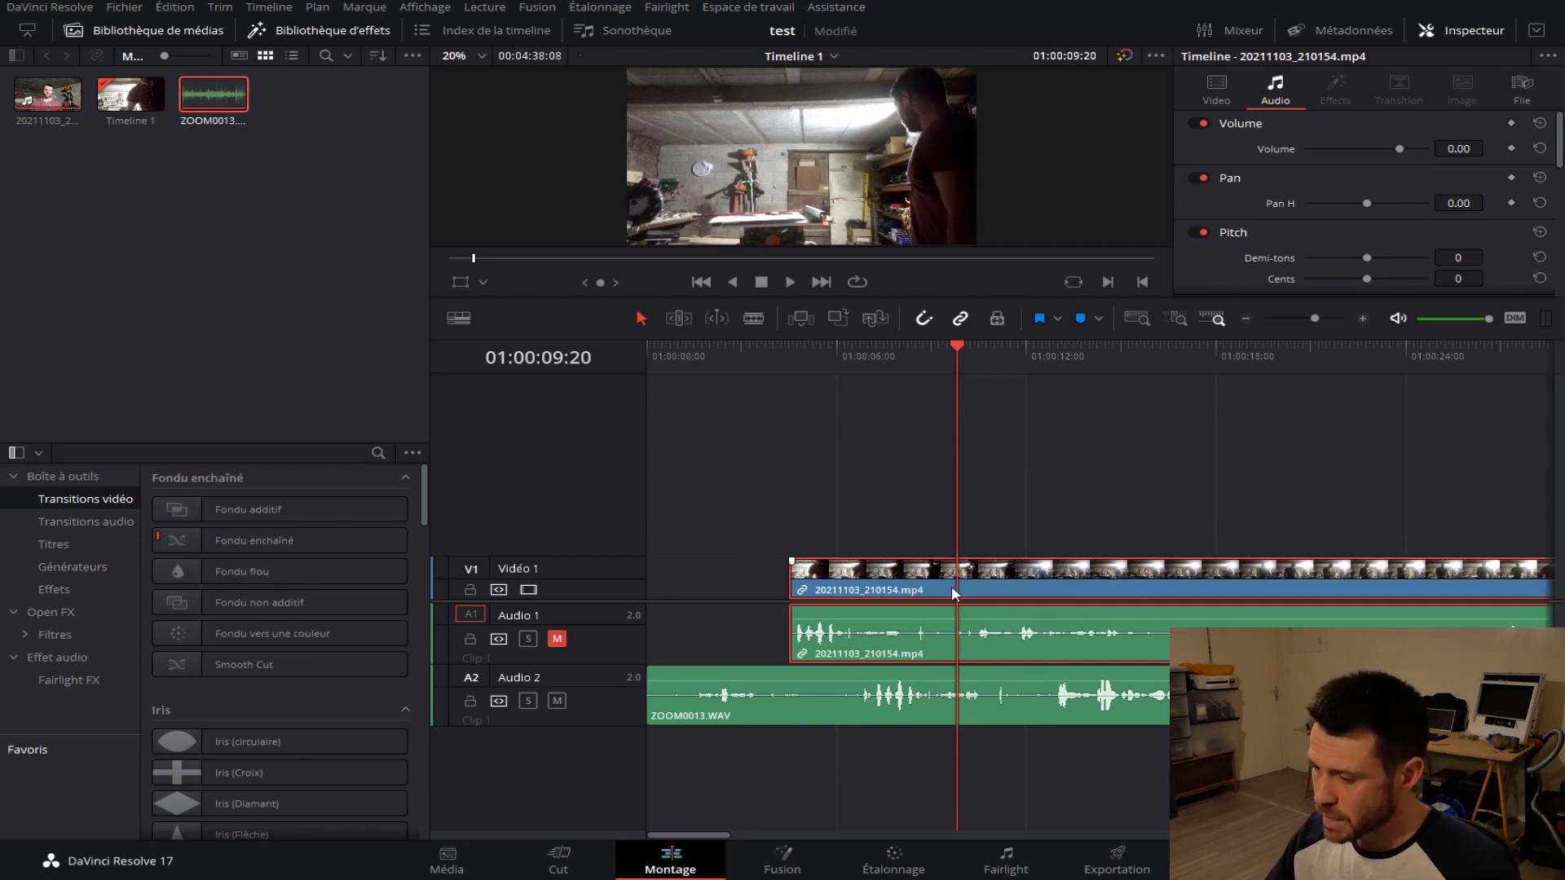
{"action": "left_click_drag", "start_coordinate": [885, 481], "coordinate": [900, 700]}
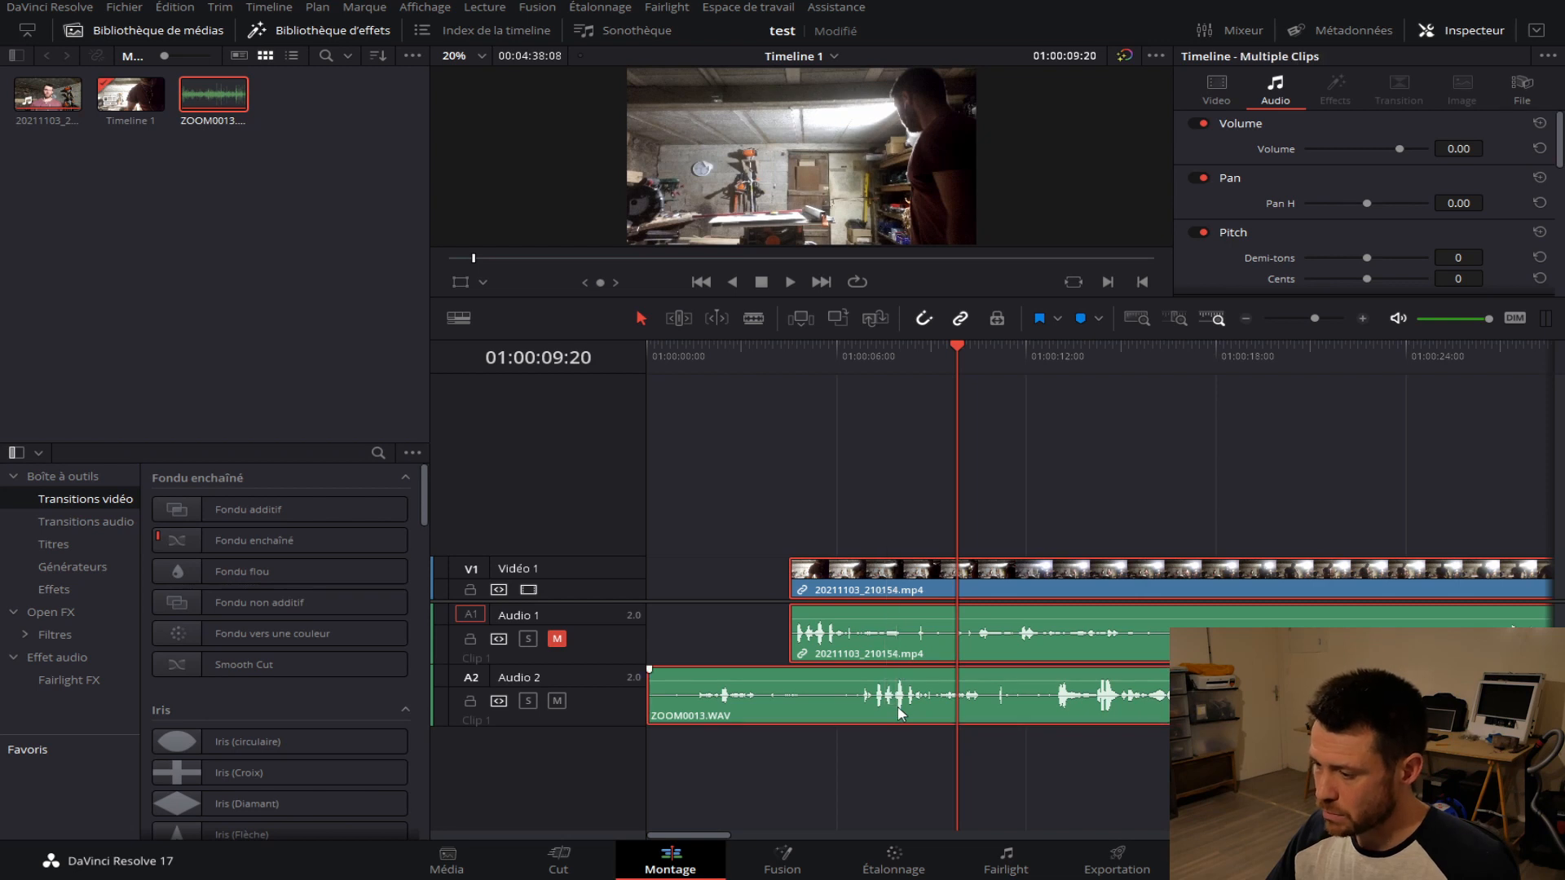
{"action": "right_click", "coordinate": [919, 629]}
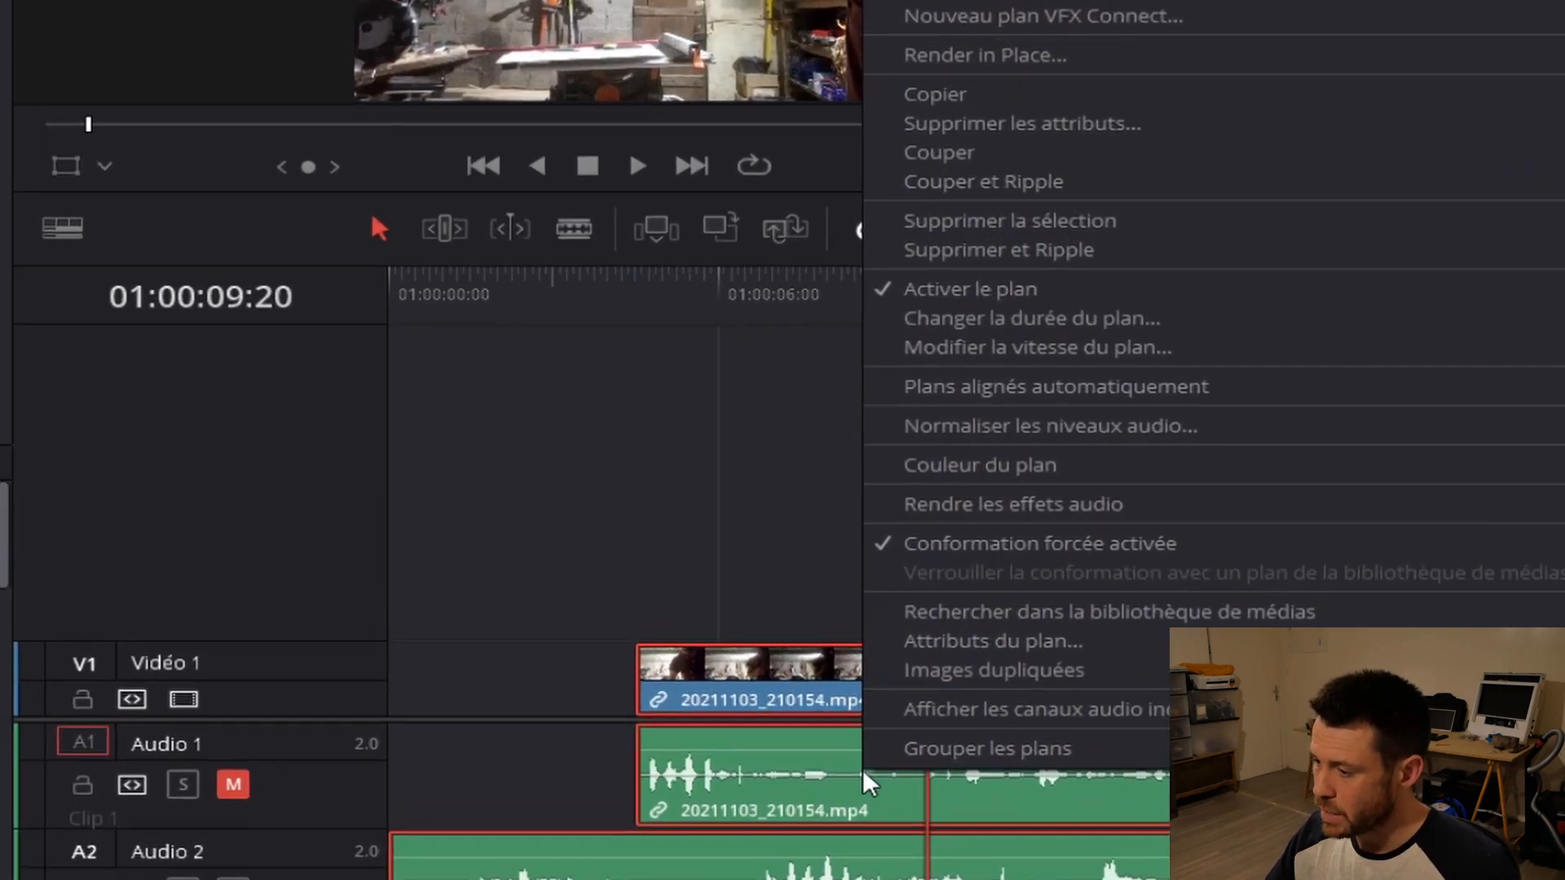
{"action": "mouse_move", "coordinate": [944, 388]}
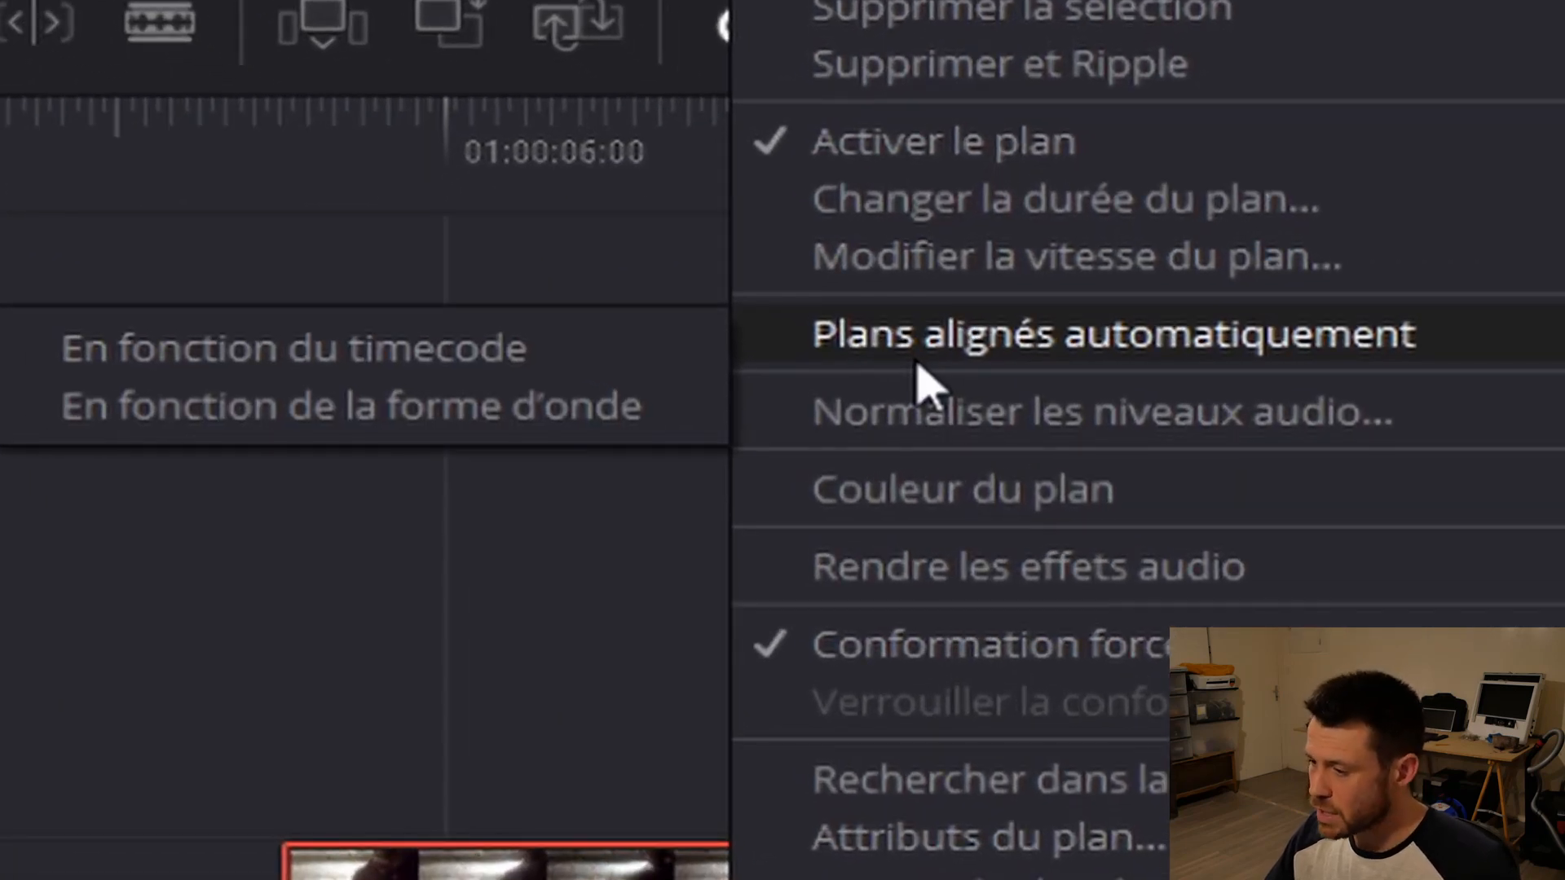
{"action": "left_click", "coordinate": [305, 412]}
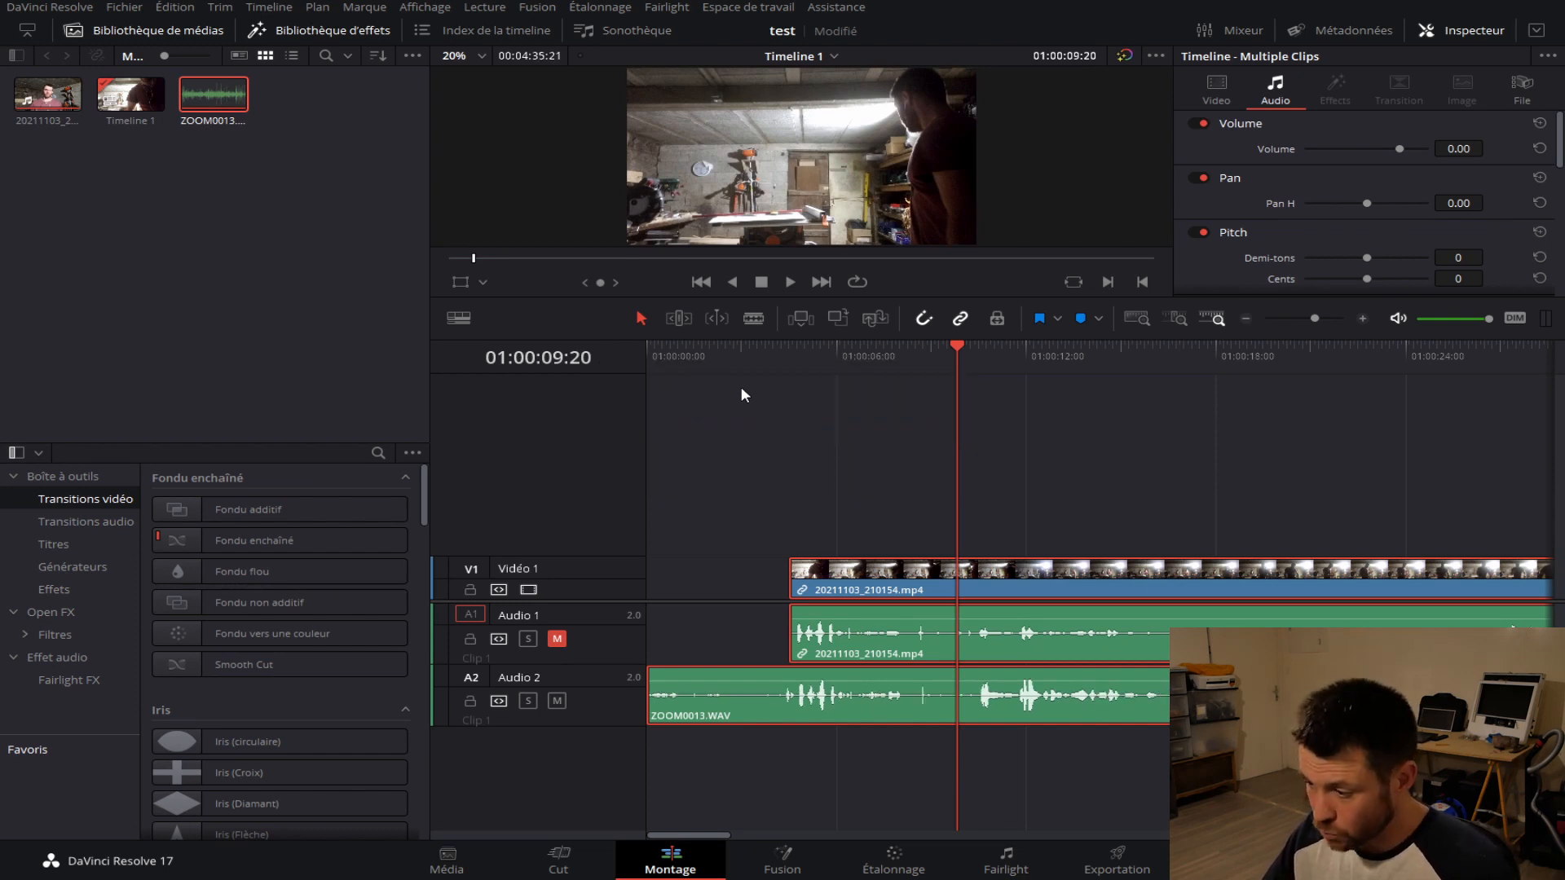
Play the timeline from 01:00:03:16 and unmute Audio 1 during playback to hear both audio tracks together
{"action": "left_click", "coordinate": [988, 586]}
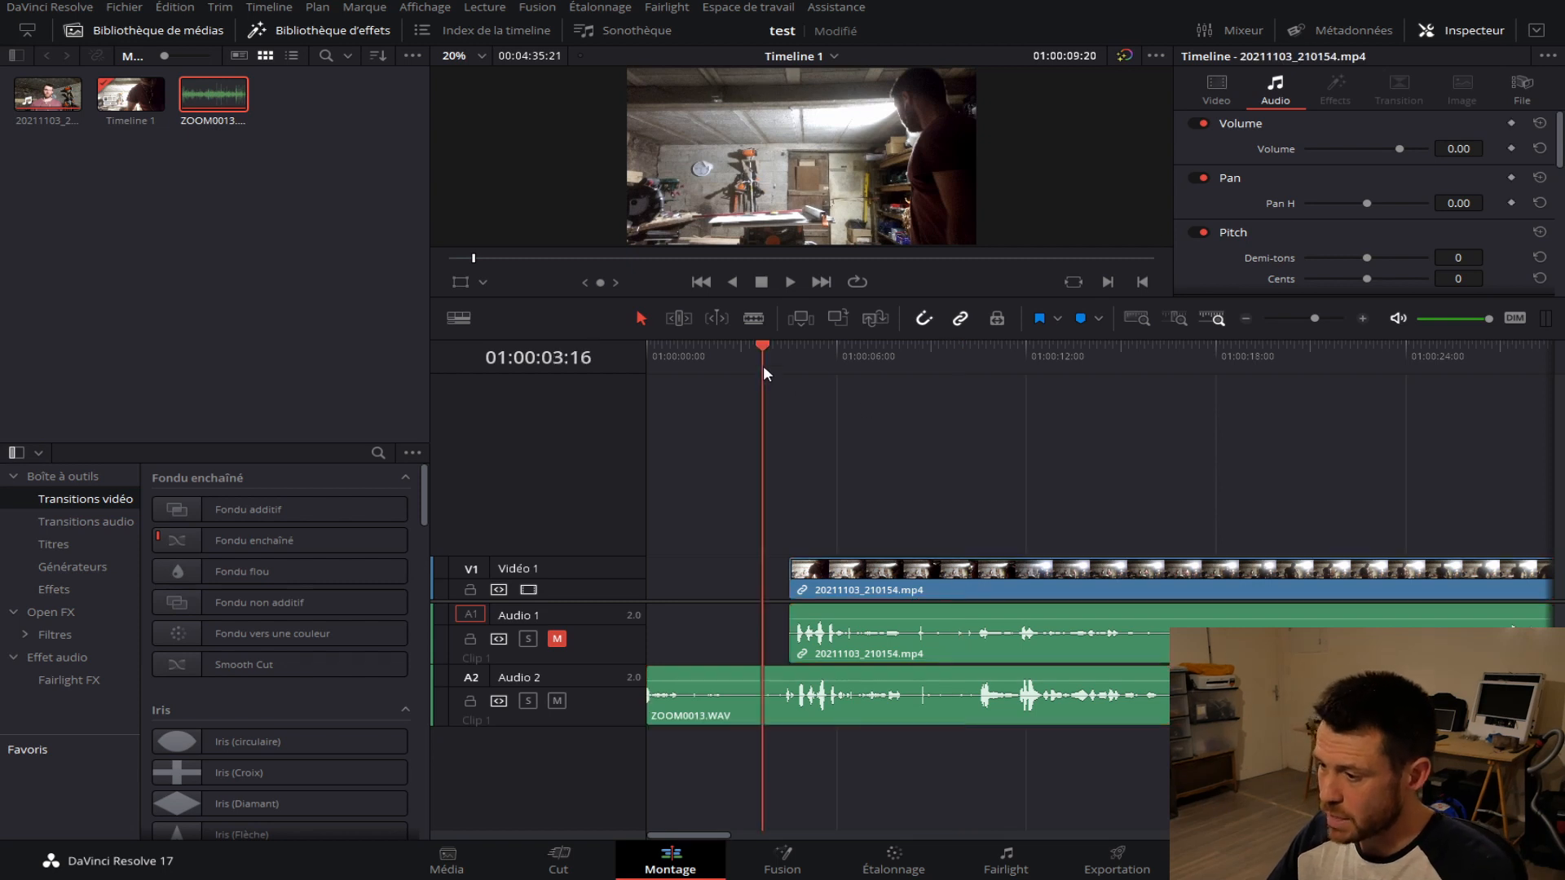
{"action": "left_click", "coordinate": [763, 364]}
{"action": "key", "text": "space"}
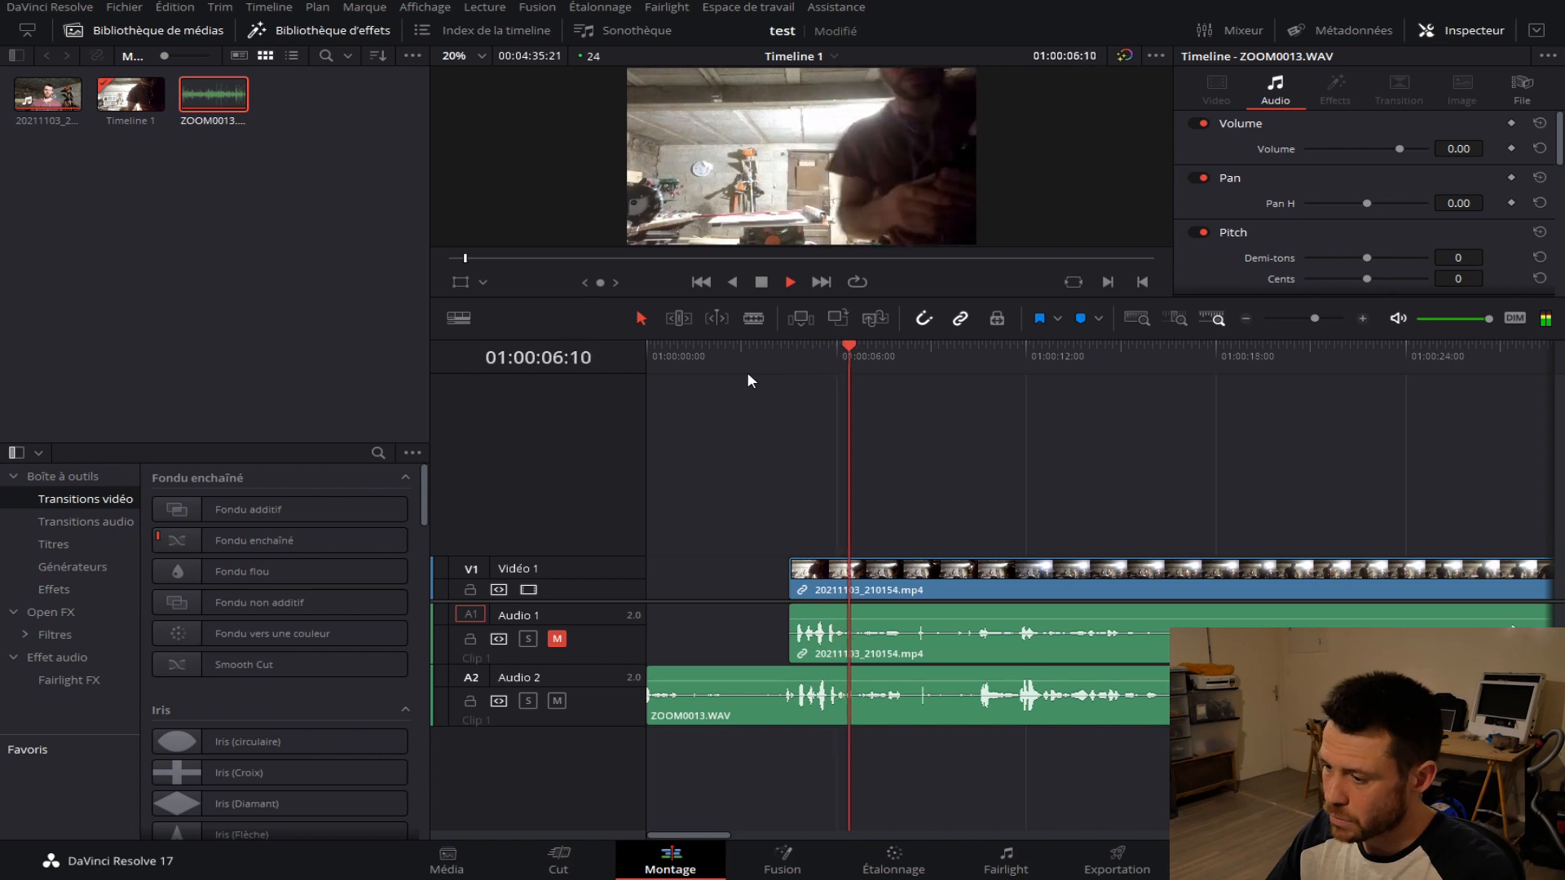
{"action": "left_click", "coordinate": [557, 639]}
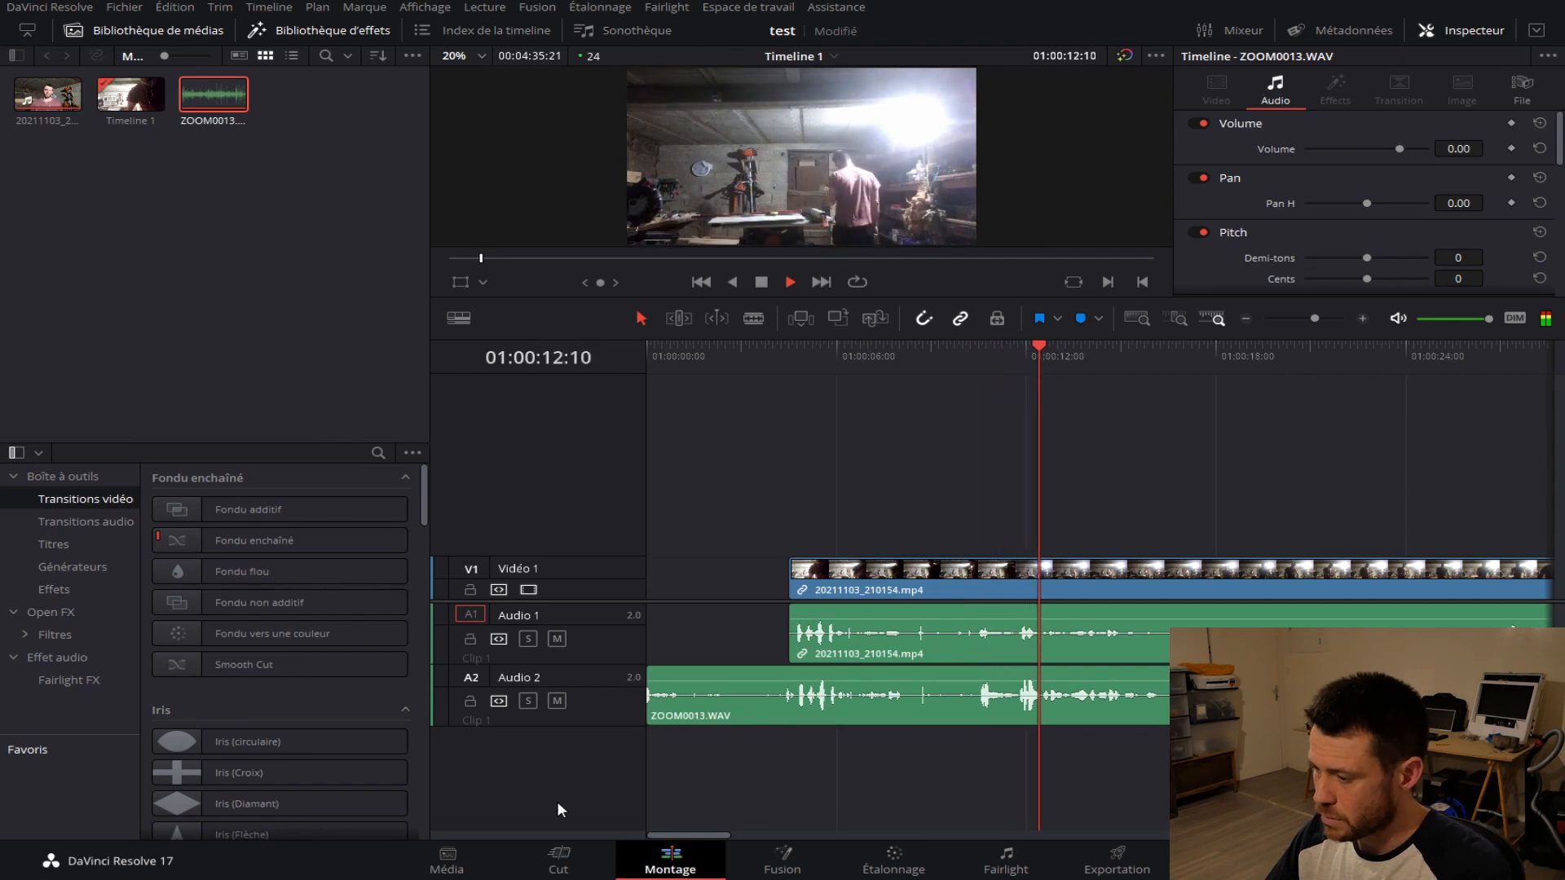
{"action": "key", "text": "space"}
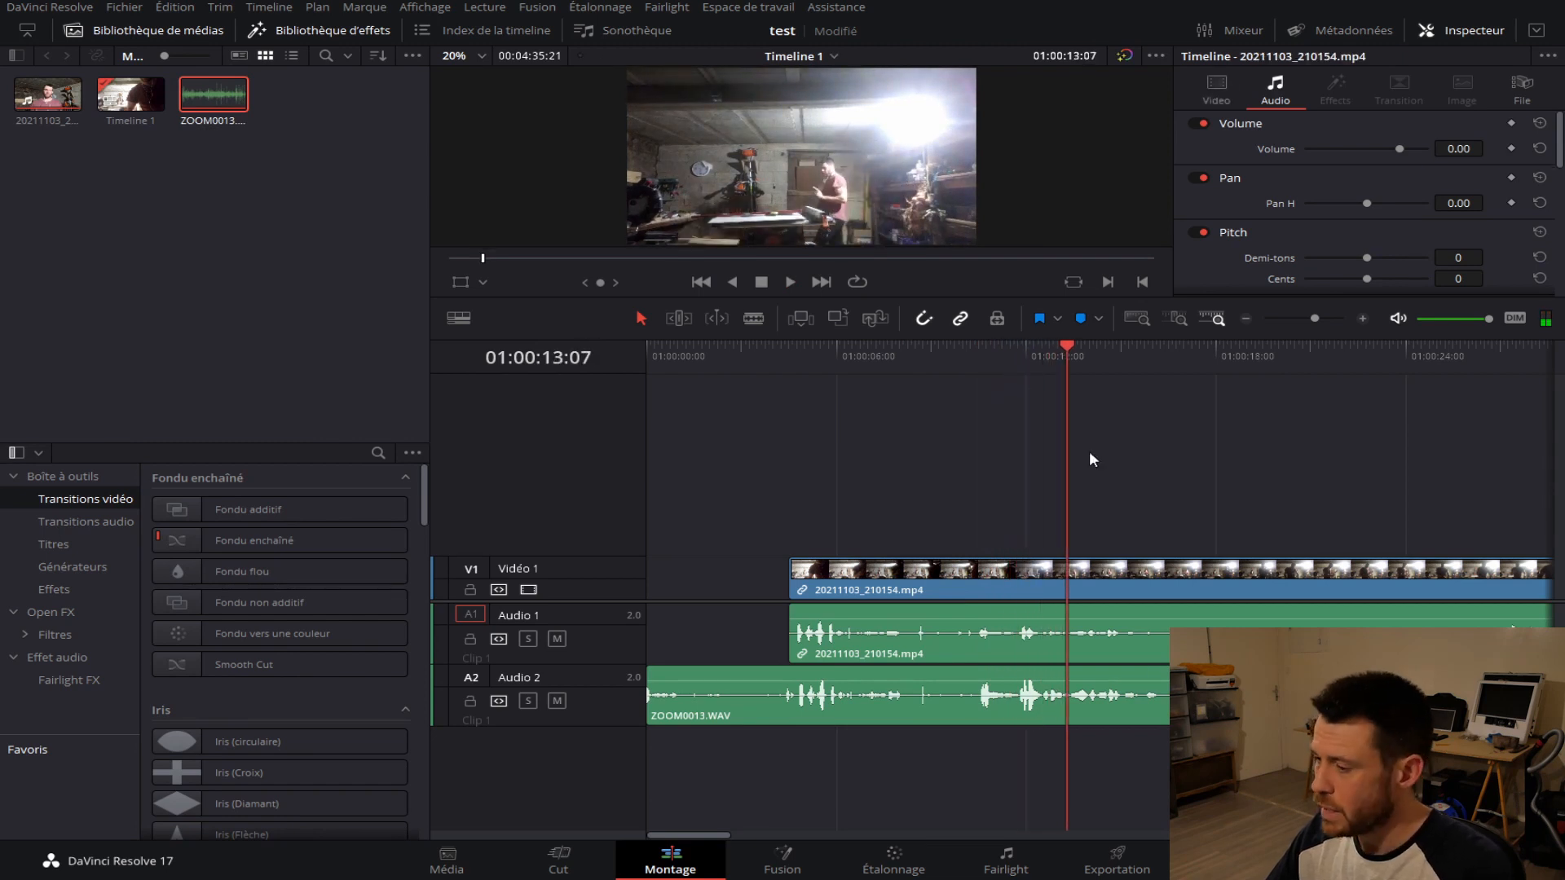
Mute Audio 2 and play from 01:00:10:16 to hear only the camera sound, raising the system volume to 56
{"action": "left_click", "coordinate": [987, 357]}
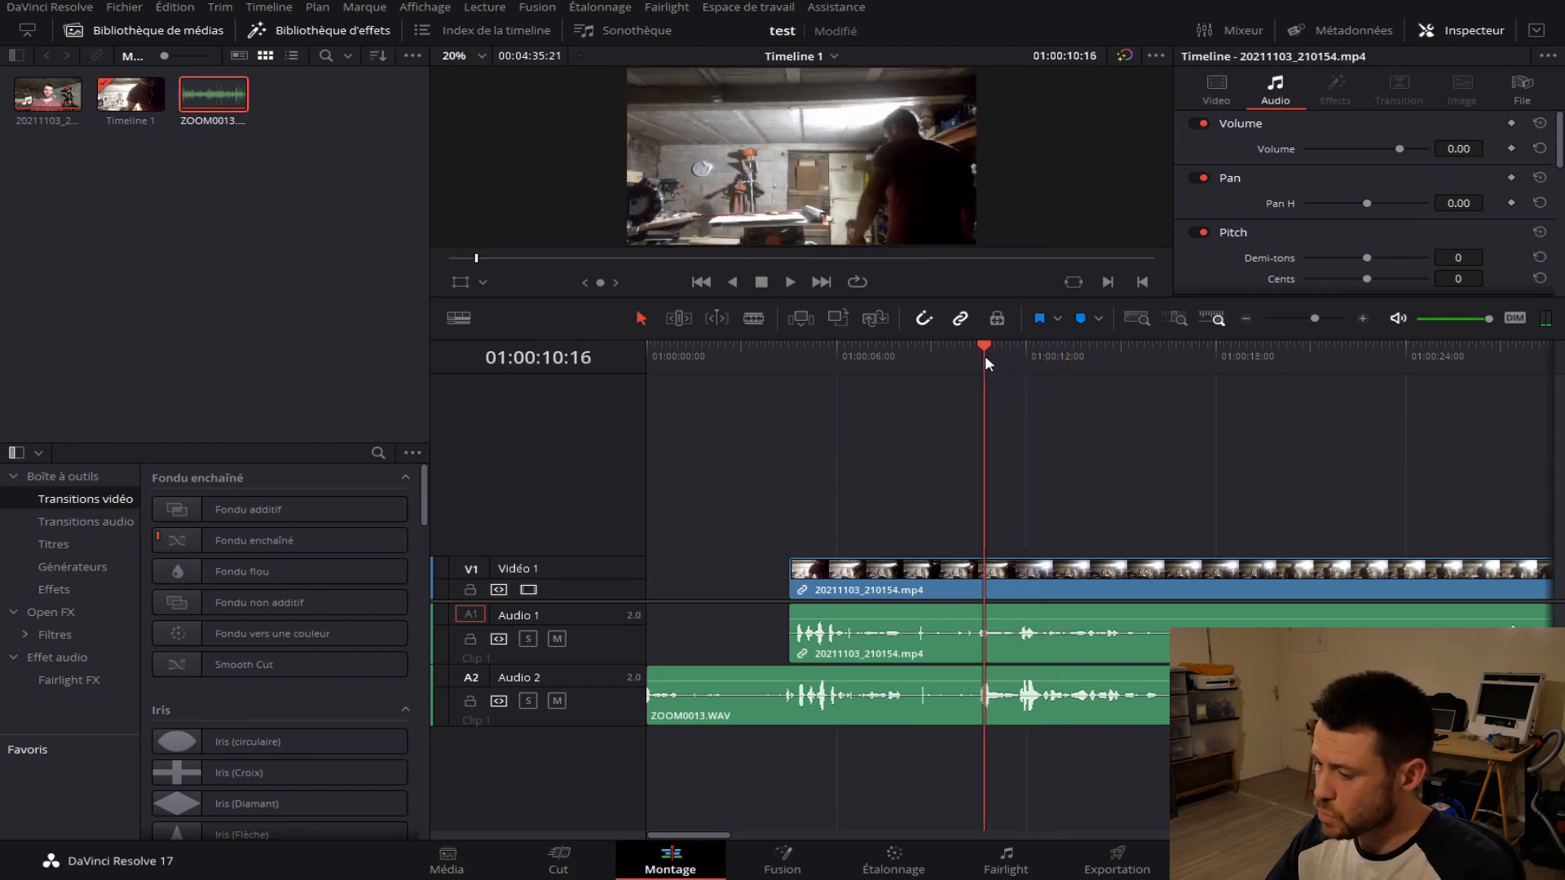
{"action": "left_click", "coordinate": [558, 701]}
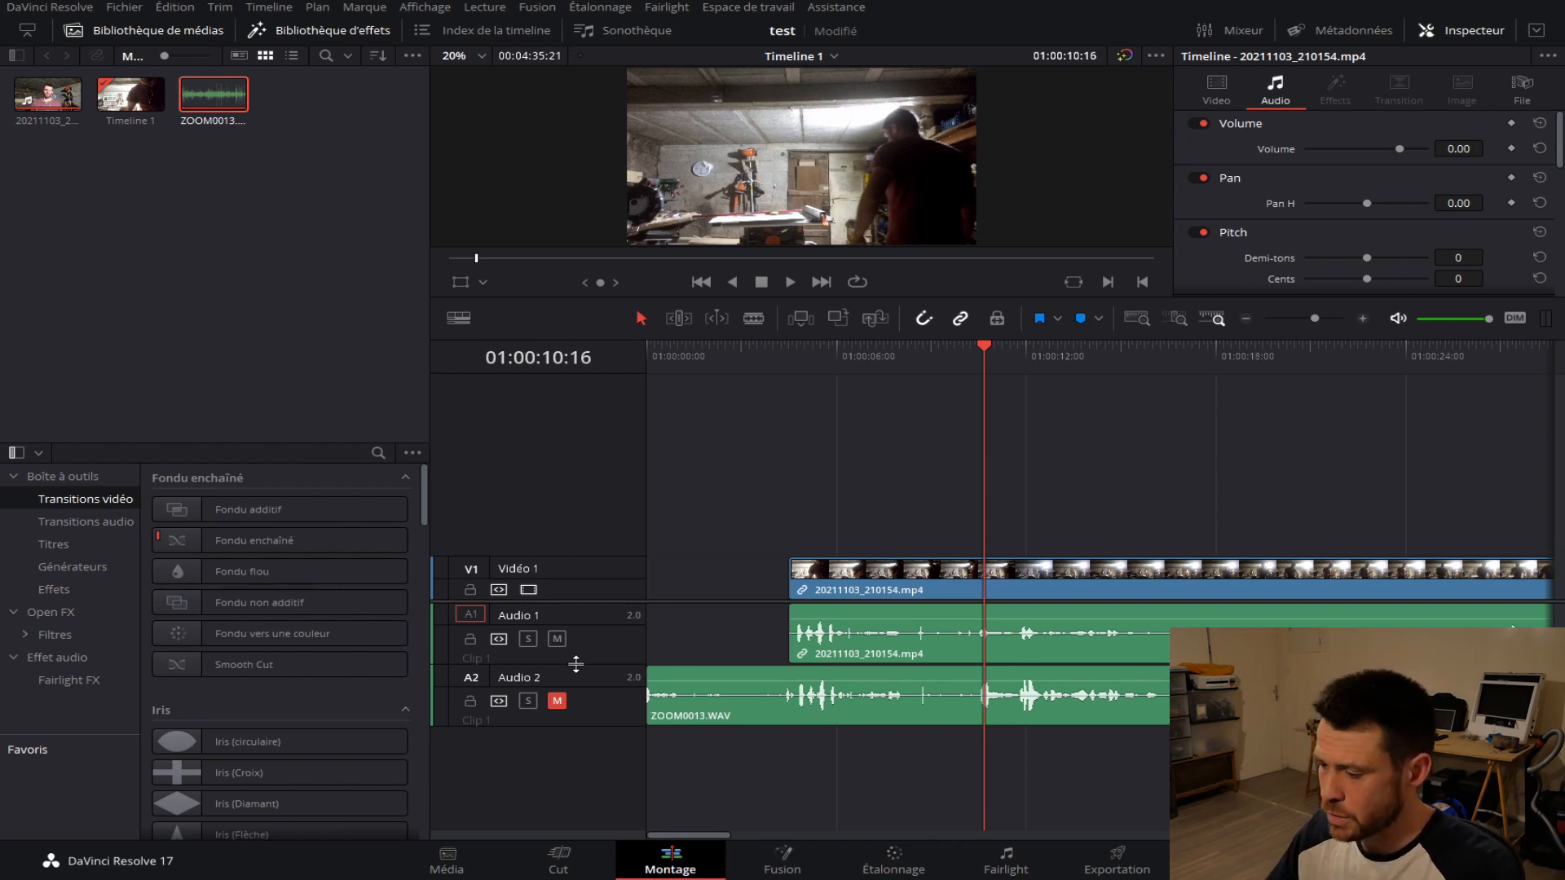
{"action": "key", "text": "space"}
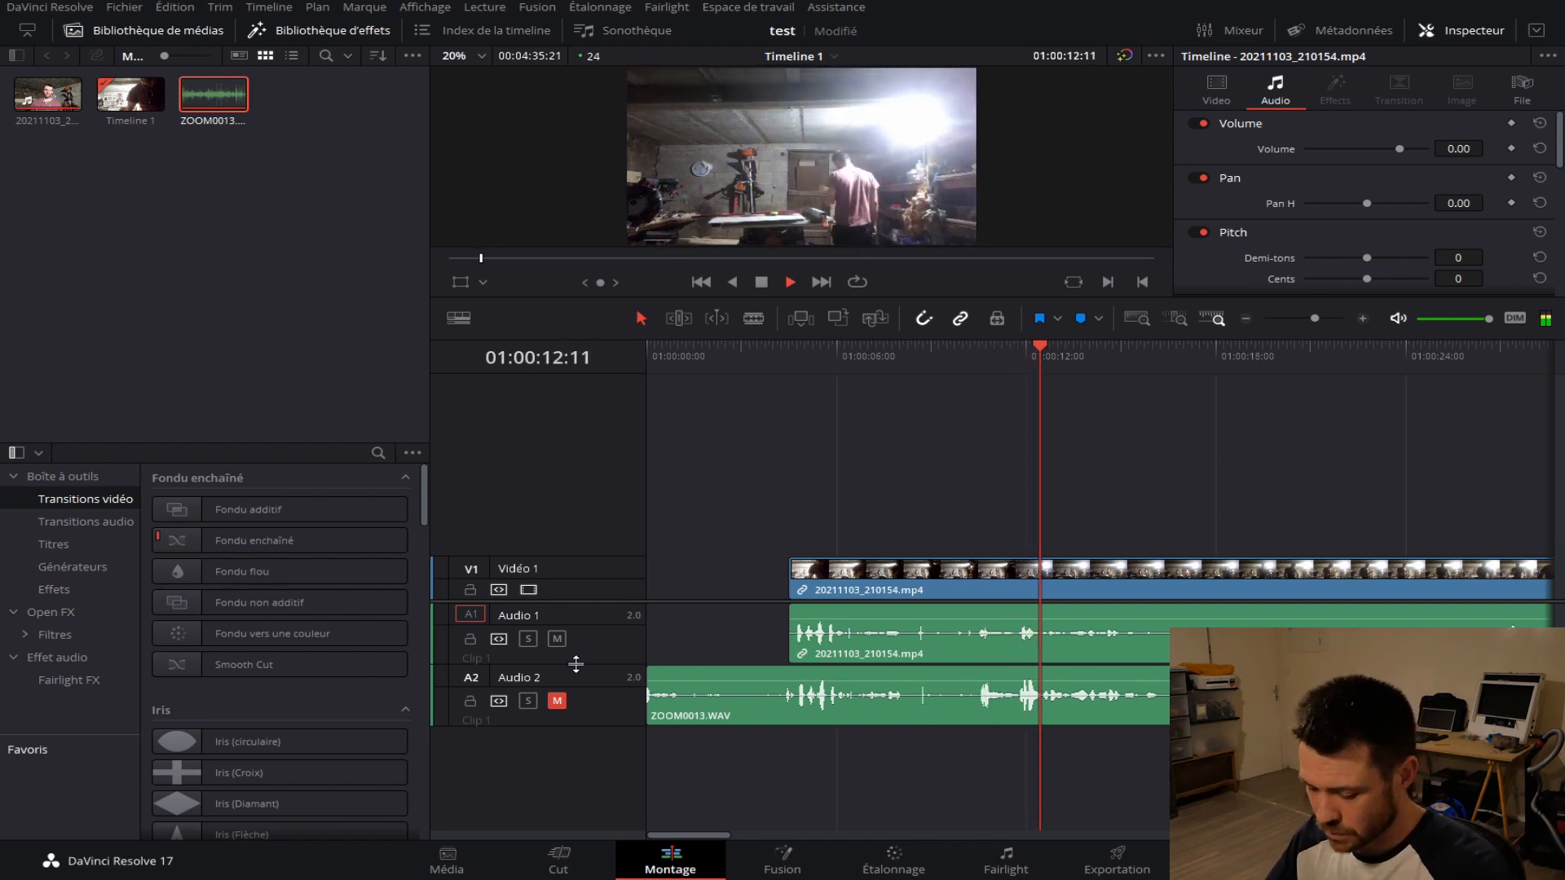
{"action": "key", "text": "XF86AudioRaiseVolume"}
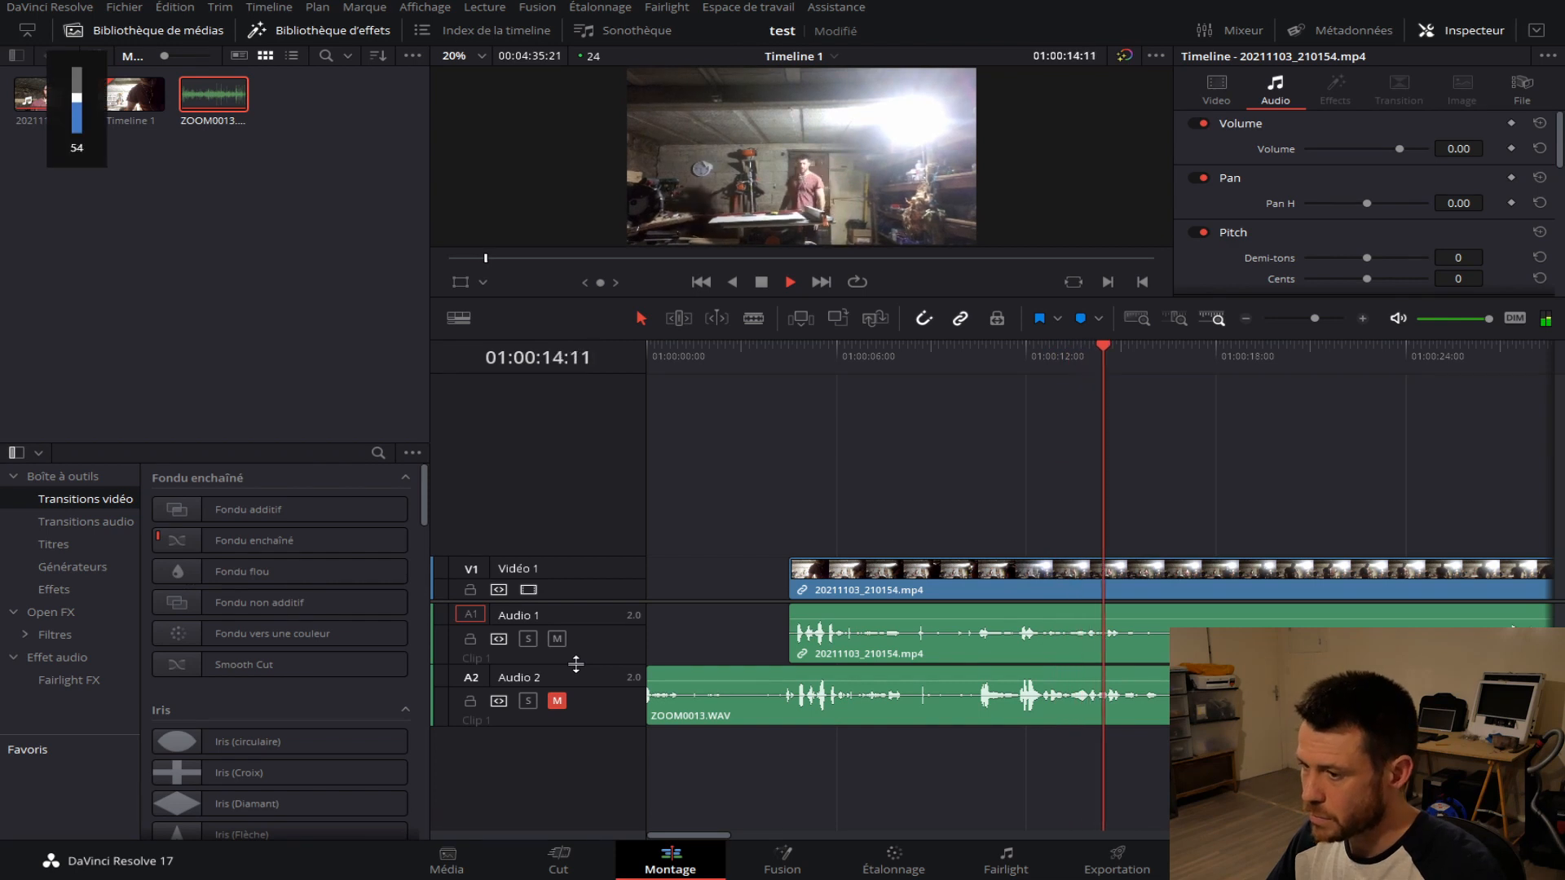
{"action": "key", "text": "XF86AudioRaiseVolume"}
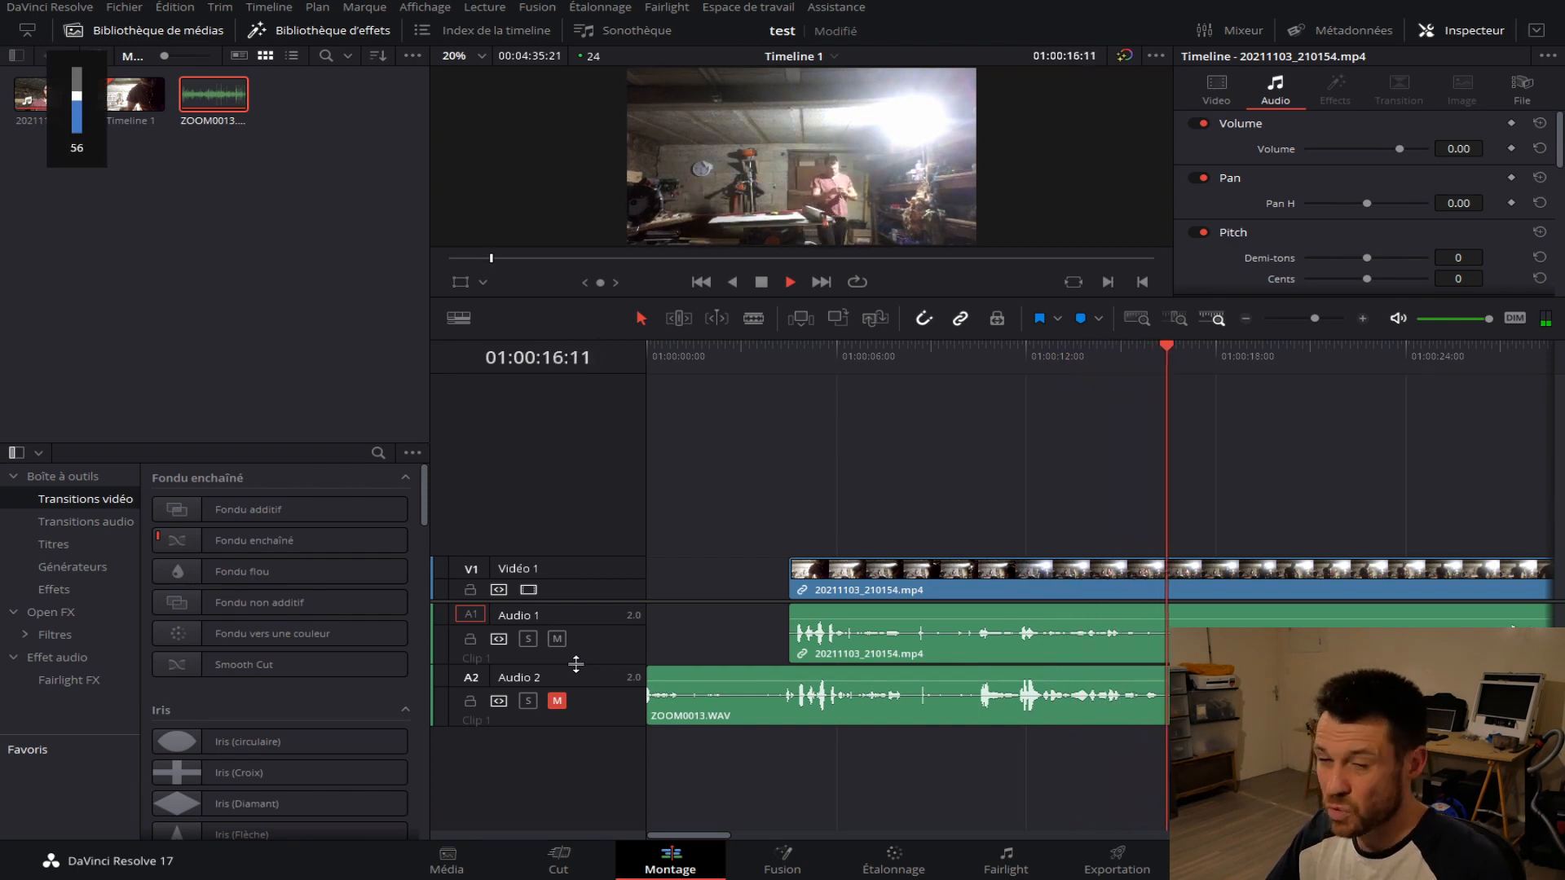
{"action": "key", "text": "space"}
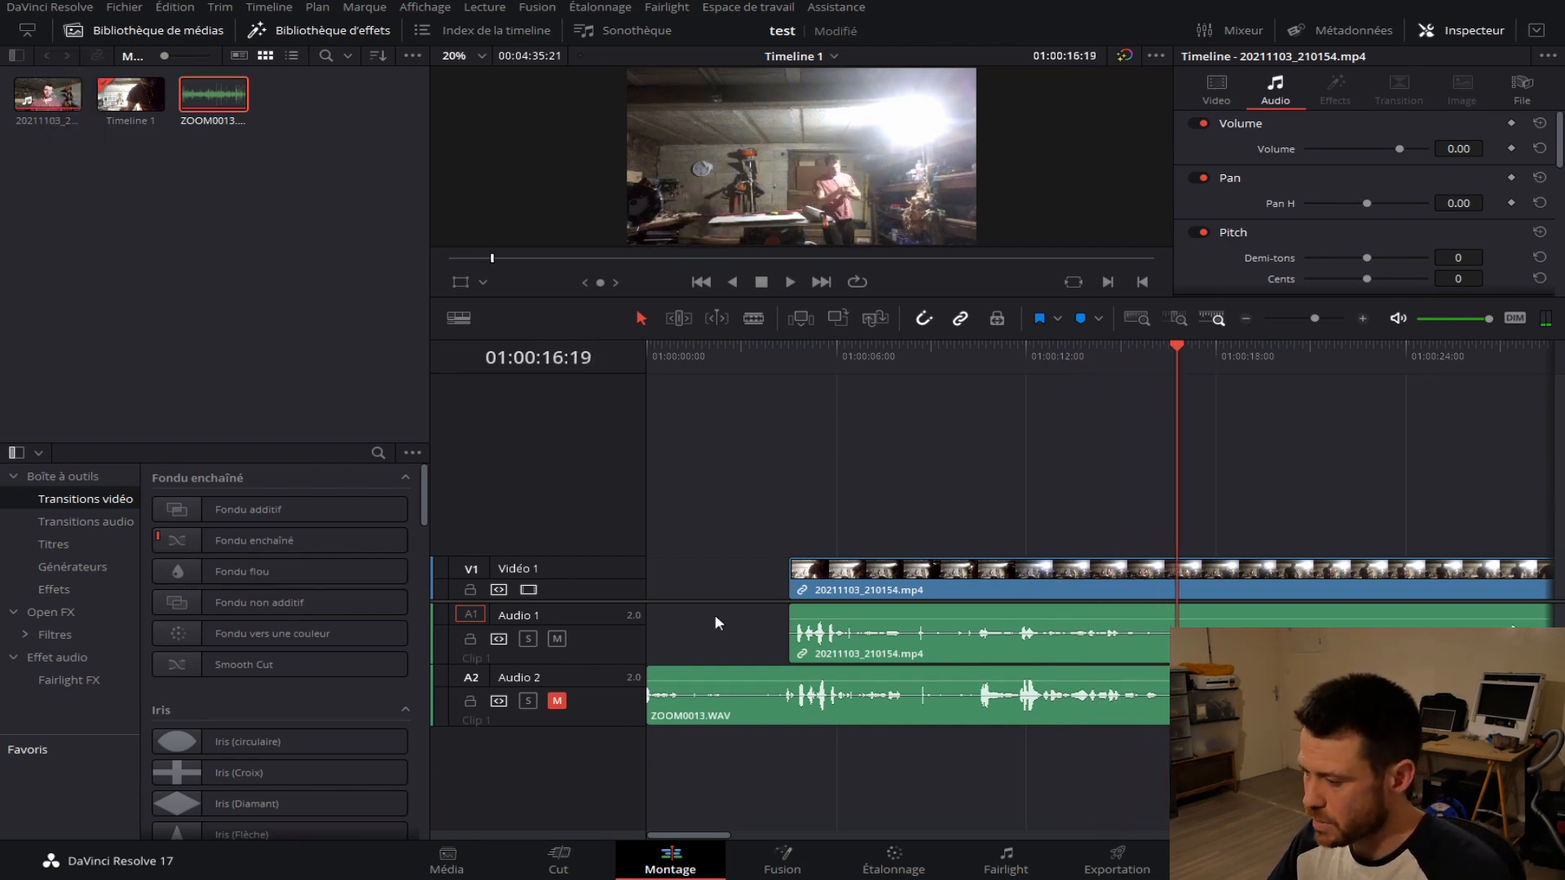
Unmute Audio 2, mute Audio 1, and play from 01:00:09:19 to hear only the external recording
{"action": "left_click", "coordinate": [982, 357]}
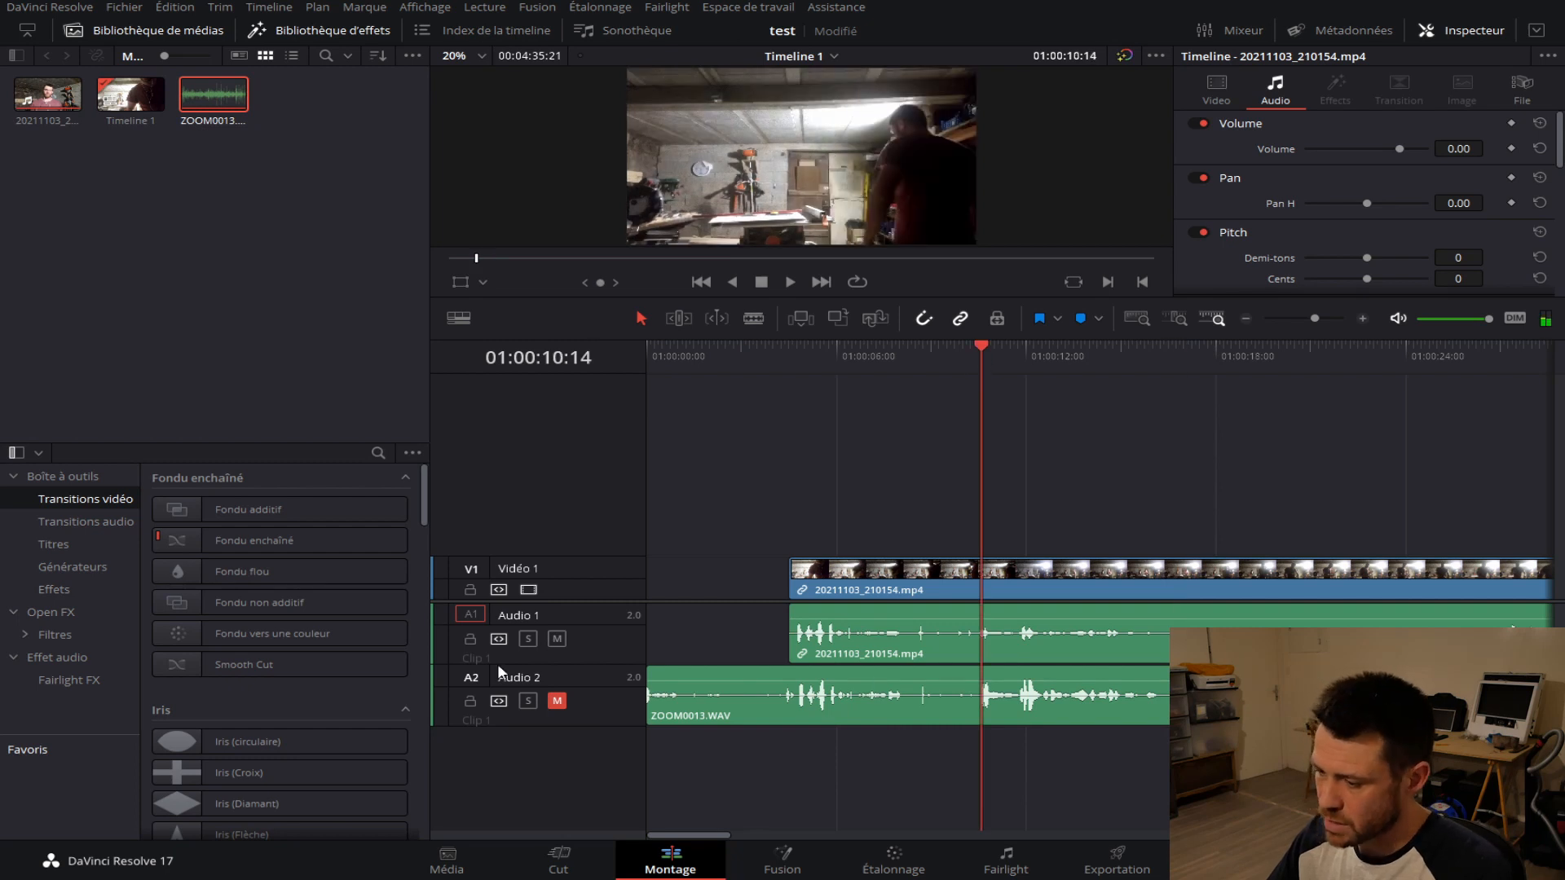
{"action": "left_click", "coordinate": [557, 701]}
{"action": "left_click", "coordinate": [557, 639]}
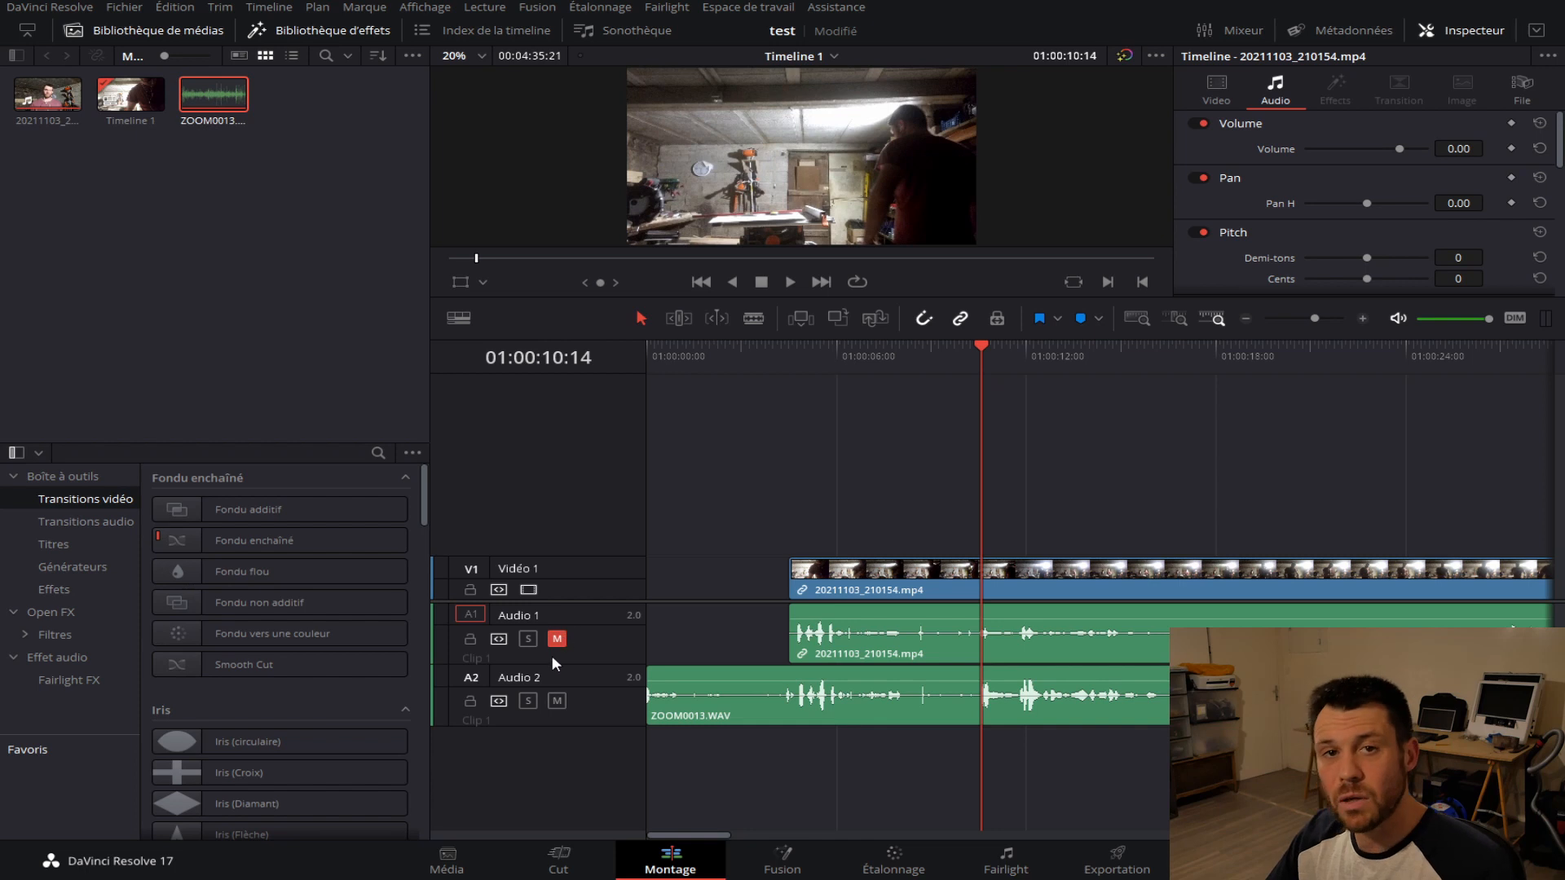
{"action": "left_click", "coordinate": [957, 354]}
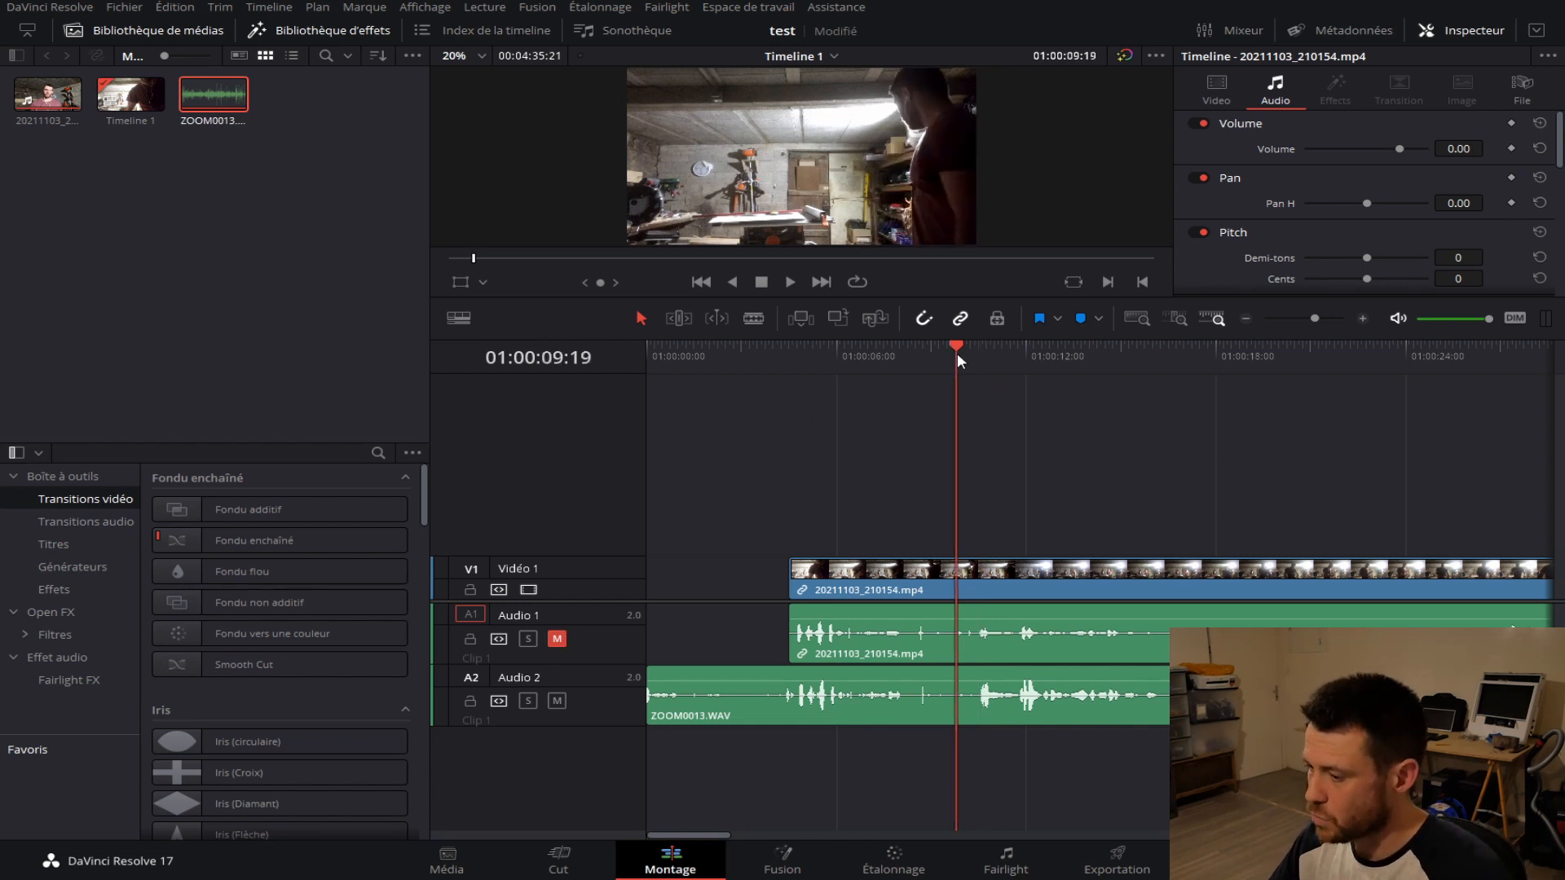
{"action": "key", "text": "space"}
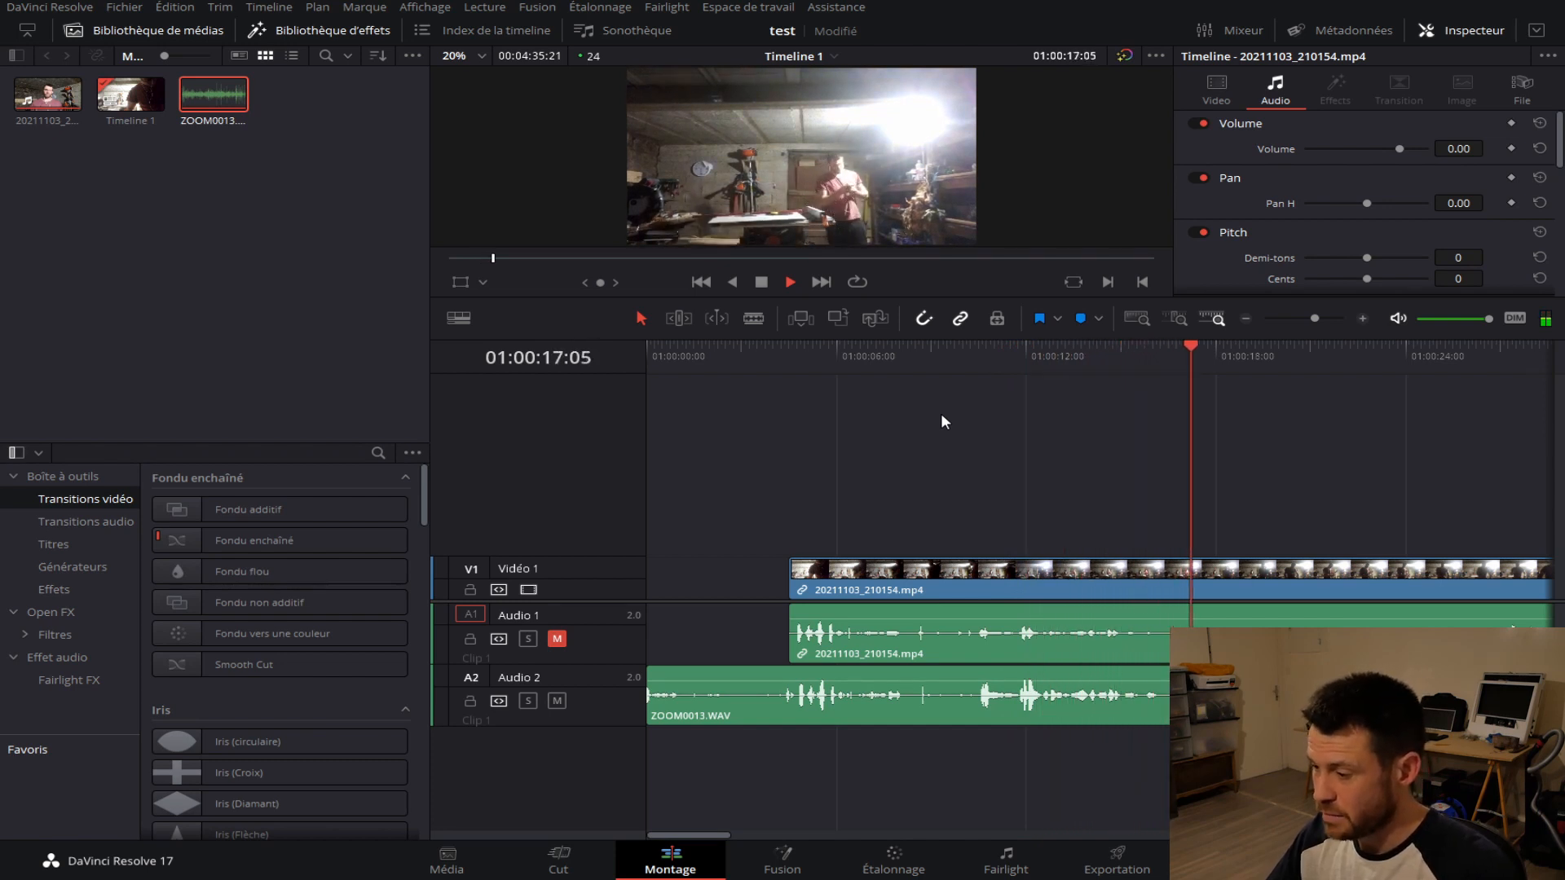
{"action": "key", "text": "space"}
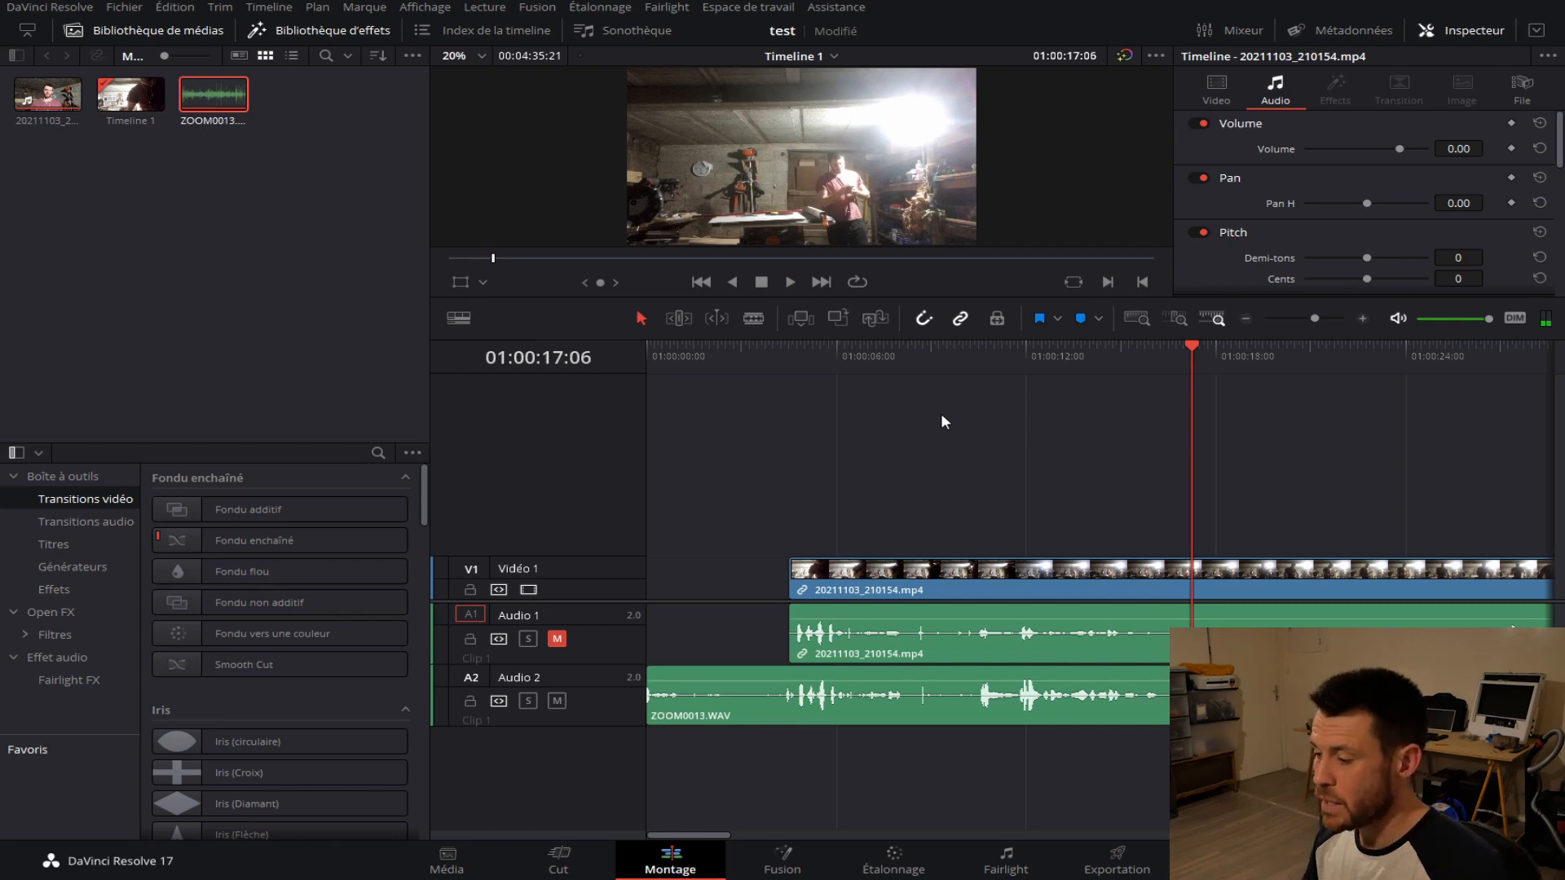